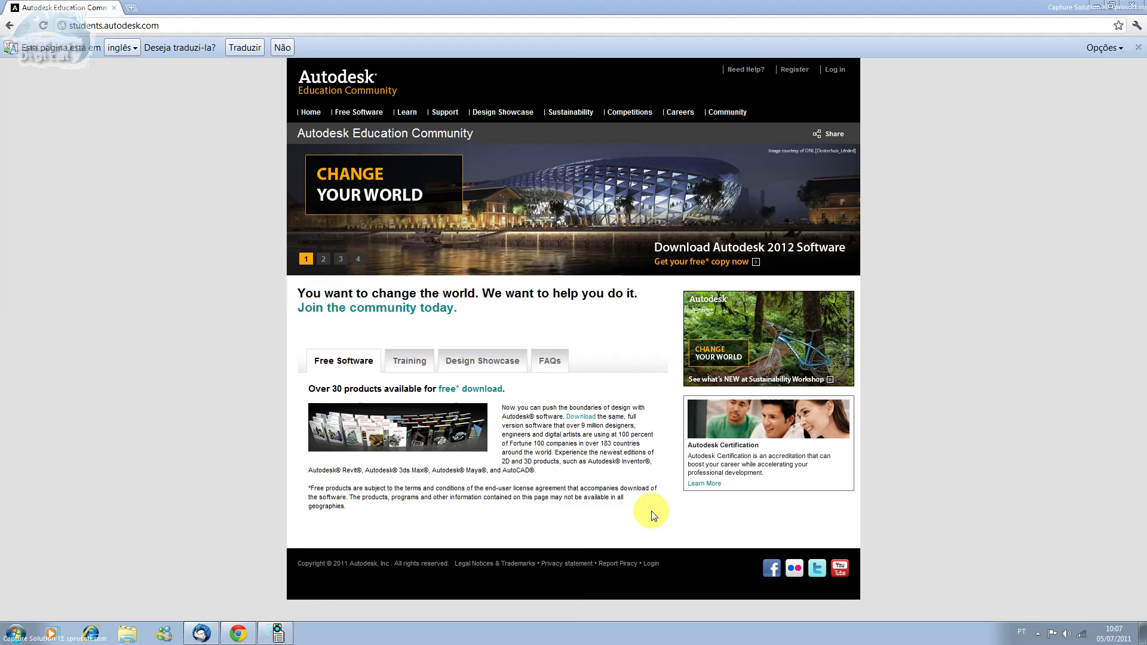
Highlight, then deselect, parts of the introduction text and the welcome heading.
left_click_drag(528, 443, 531, 471)
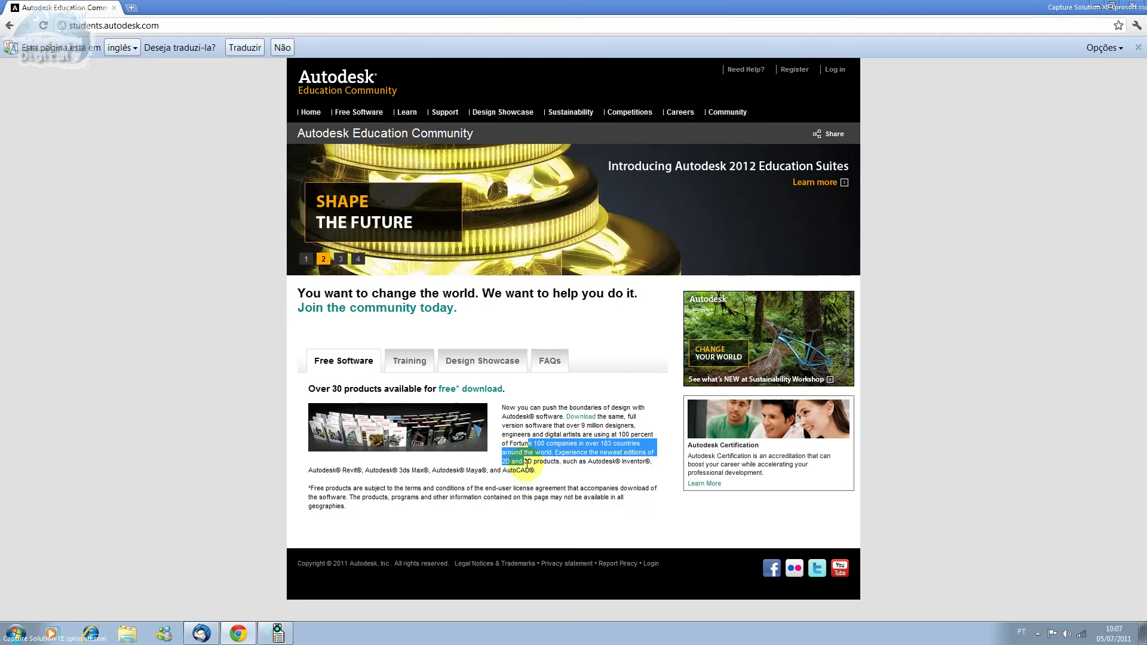
left_click(524, 466)
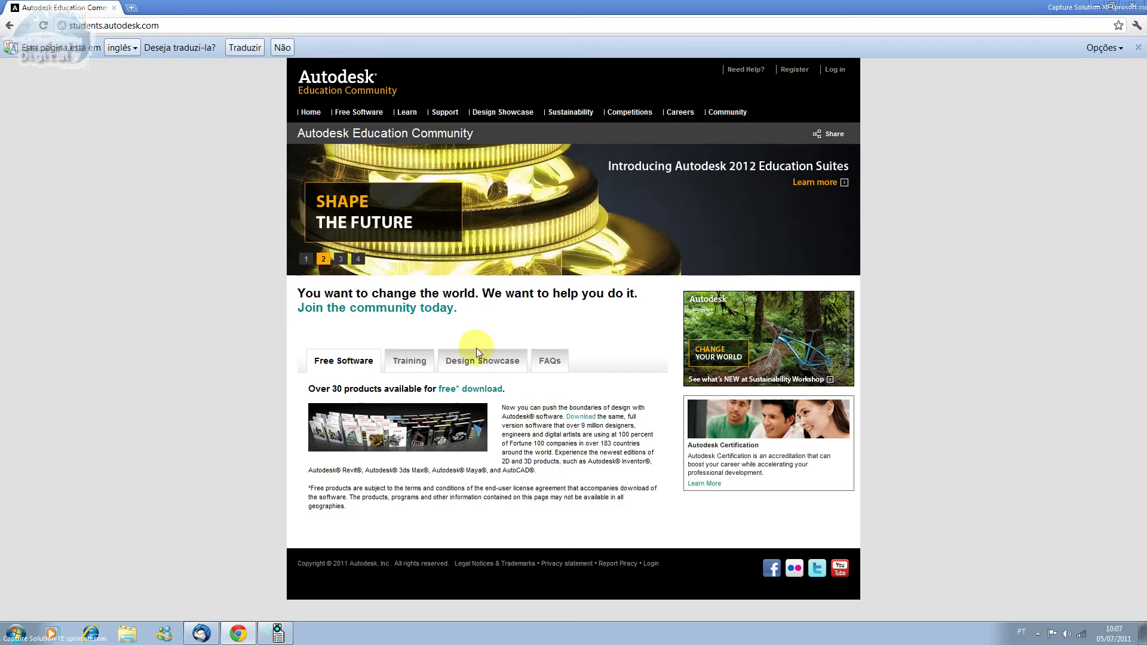
left_click_drag(426, 292, 498, 293)
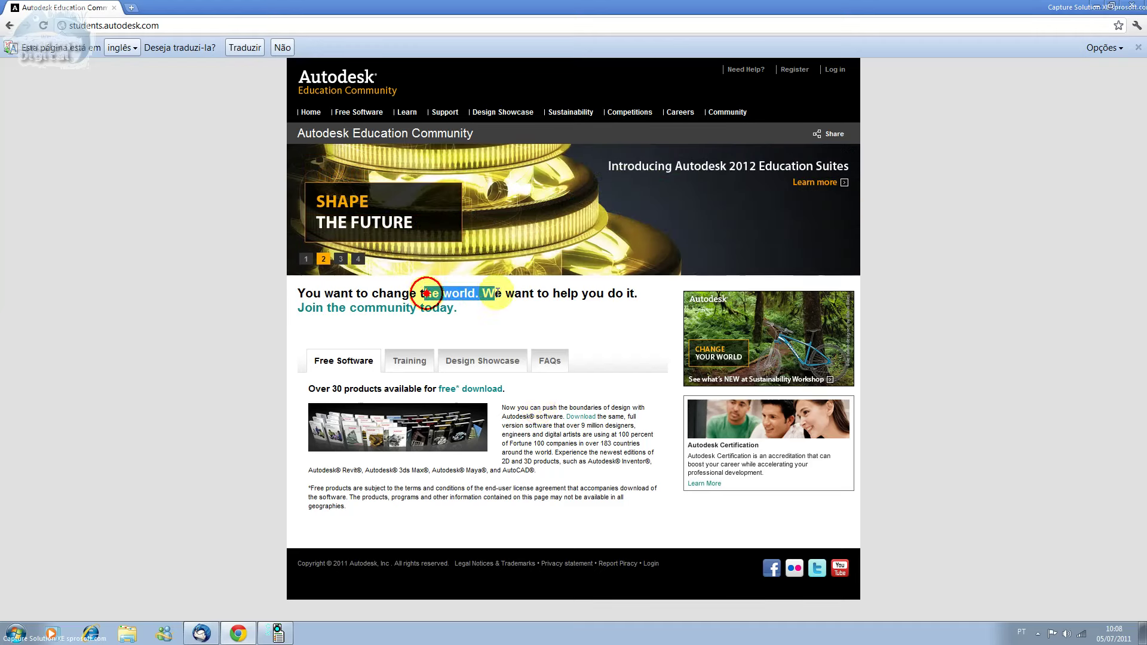
left_click(498, 293)
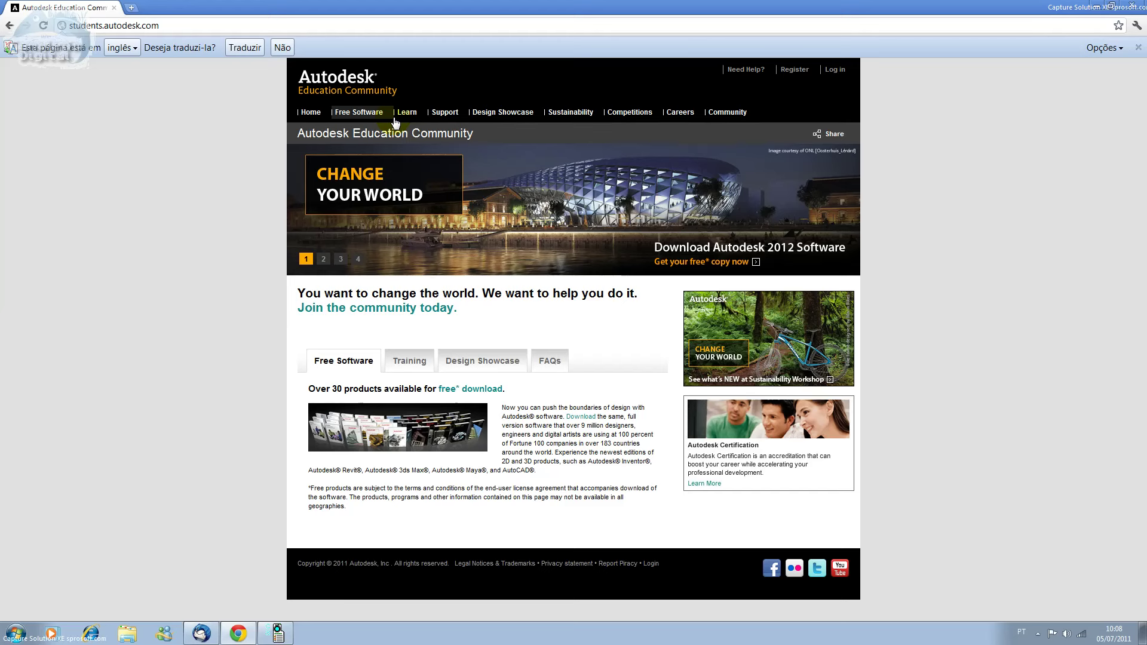
Go to the free software Download Center and scroll through the Product Catalog.
left_click(352, 114)
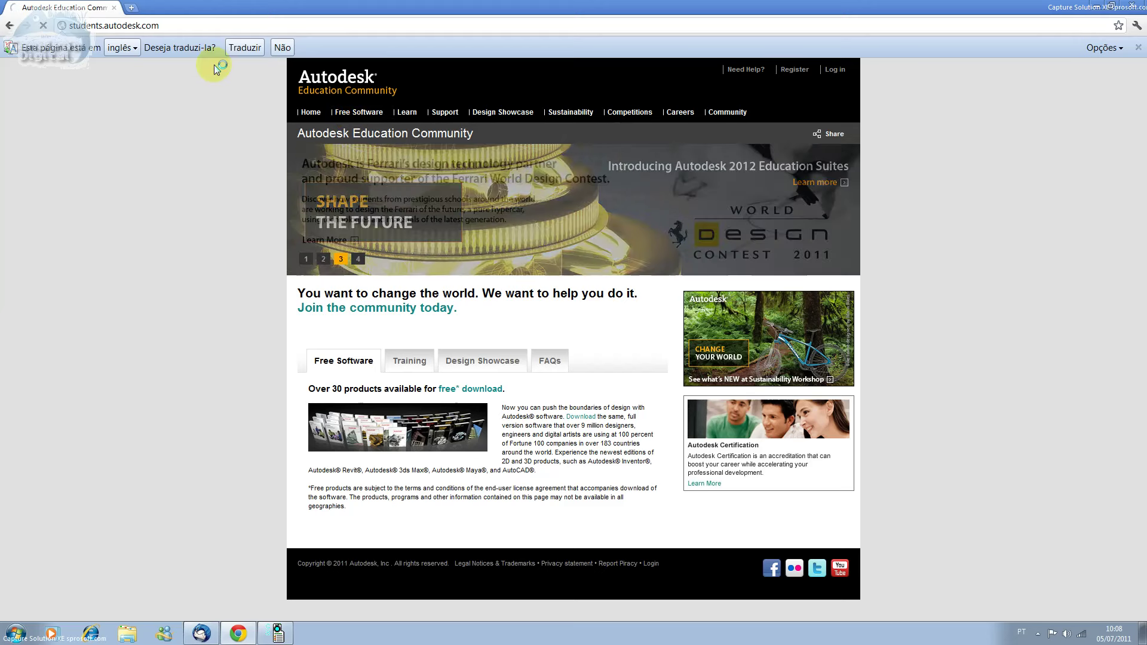
left_click(134, 30)
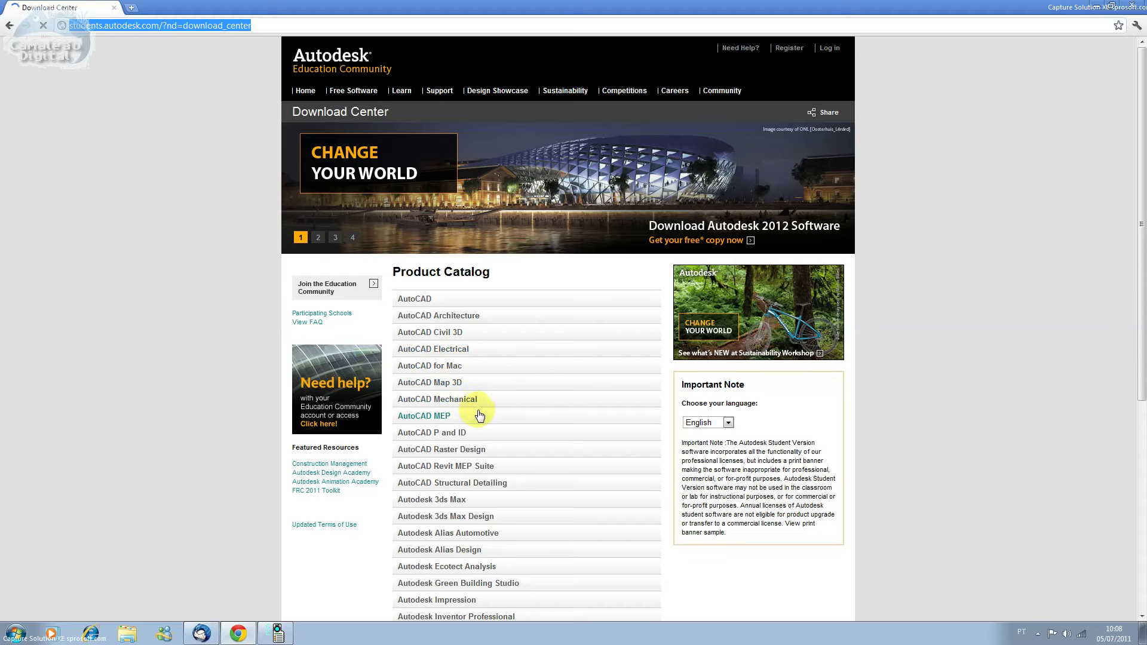
scroll(467, 436, "down", 2)
scroll(467, 437, "down", 1)
scroll(469, 436, "down", 3)
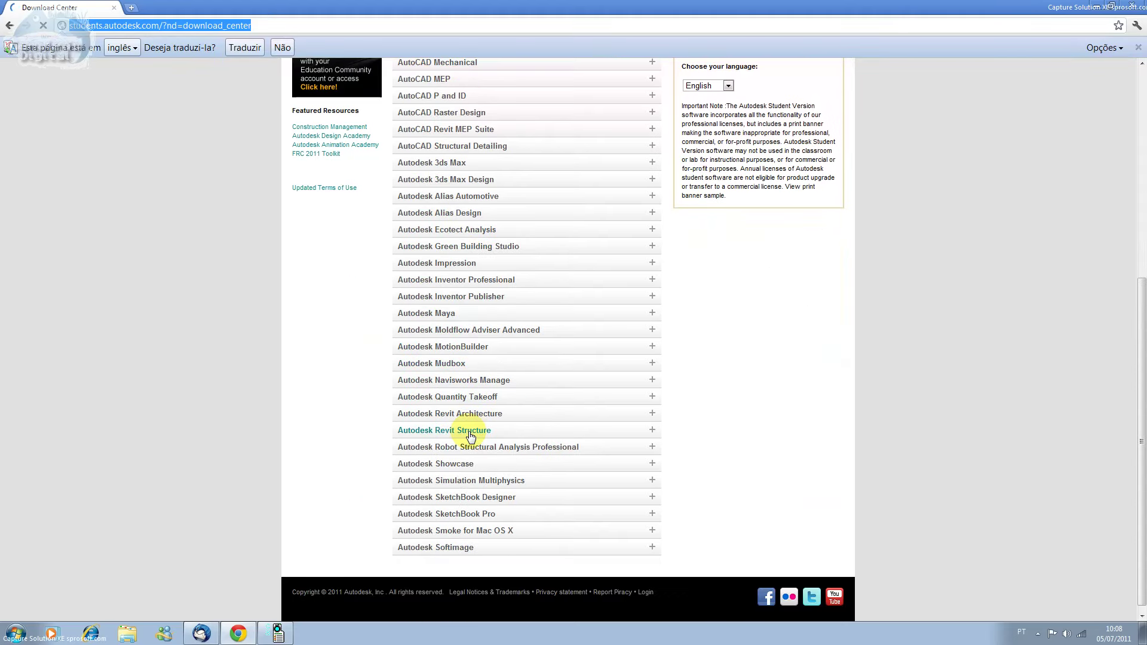
scroll(471, 437, "up", 3)
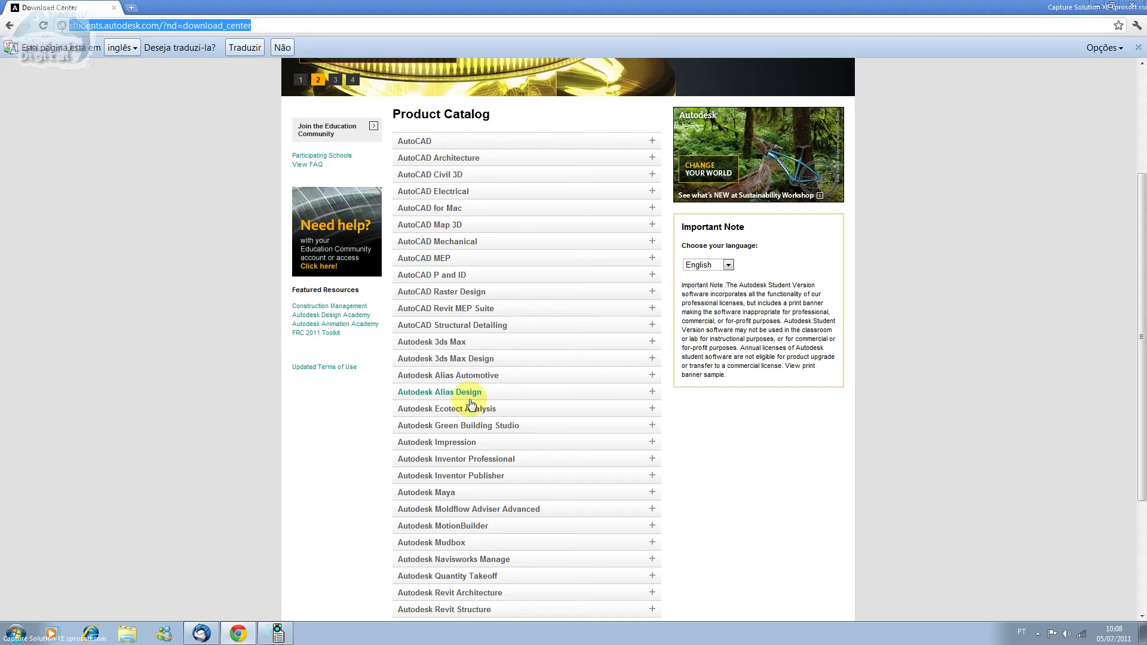
Expand the Autodesk Maya entry and request its download.
left_click(455, 492)
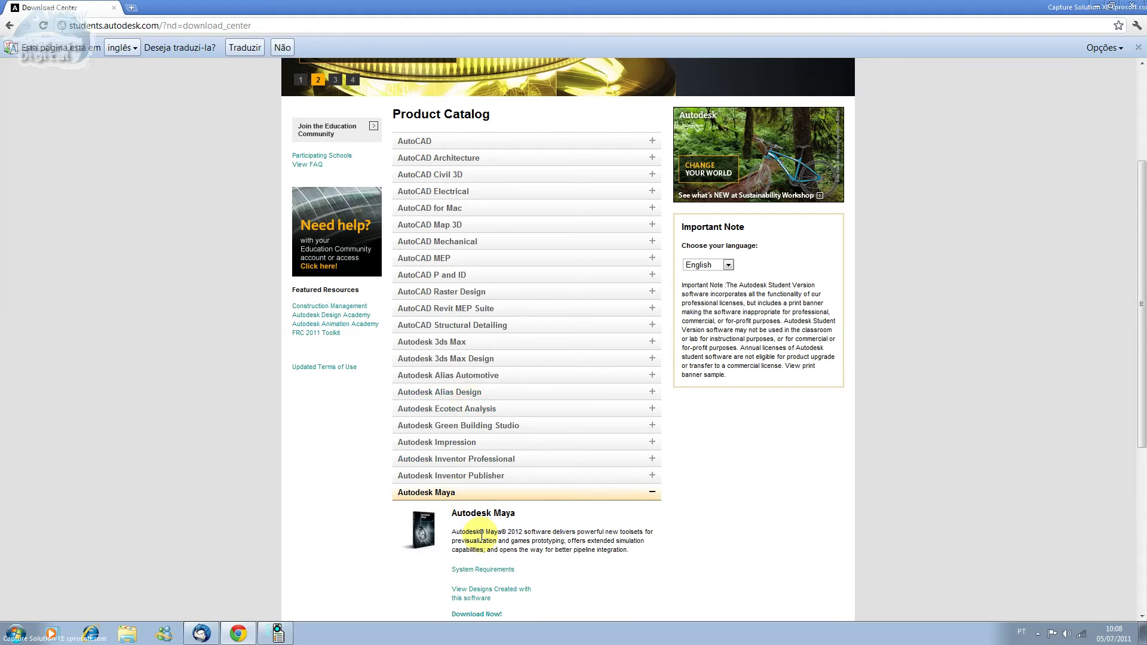
scroll(482, 536, "down", 1)
scroll(511, 529, "down", 1)
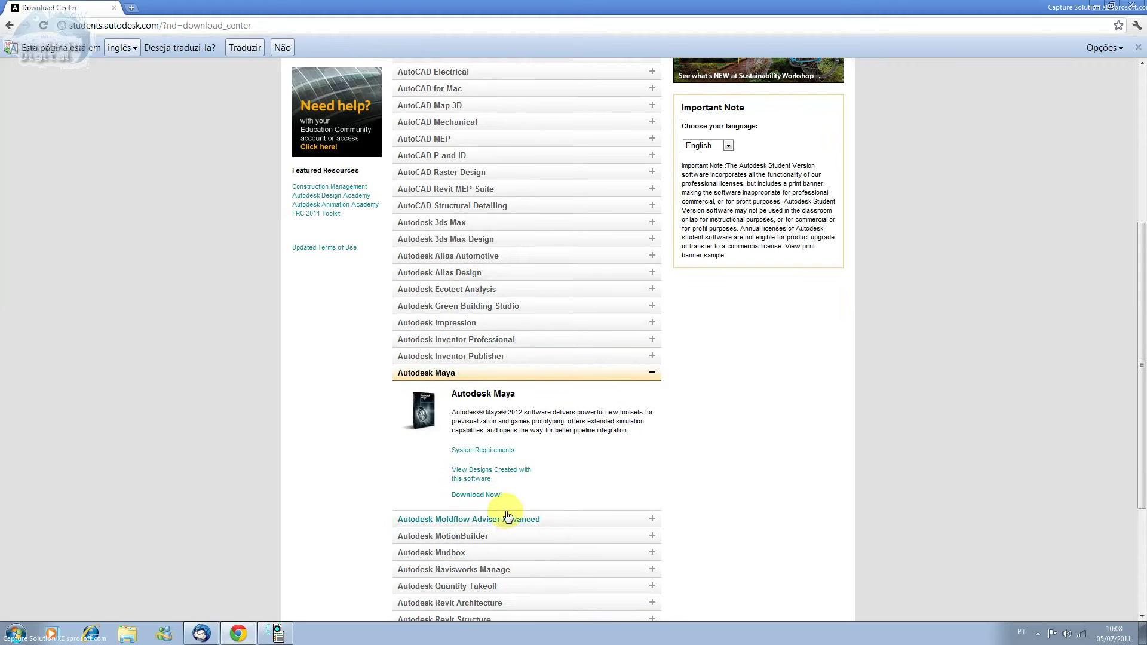
left_click(496, 495)
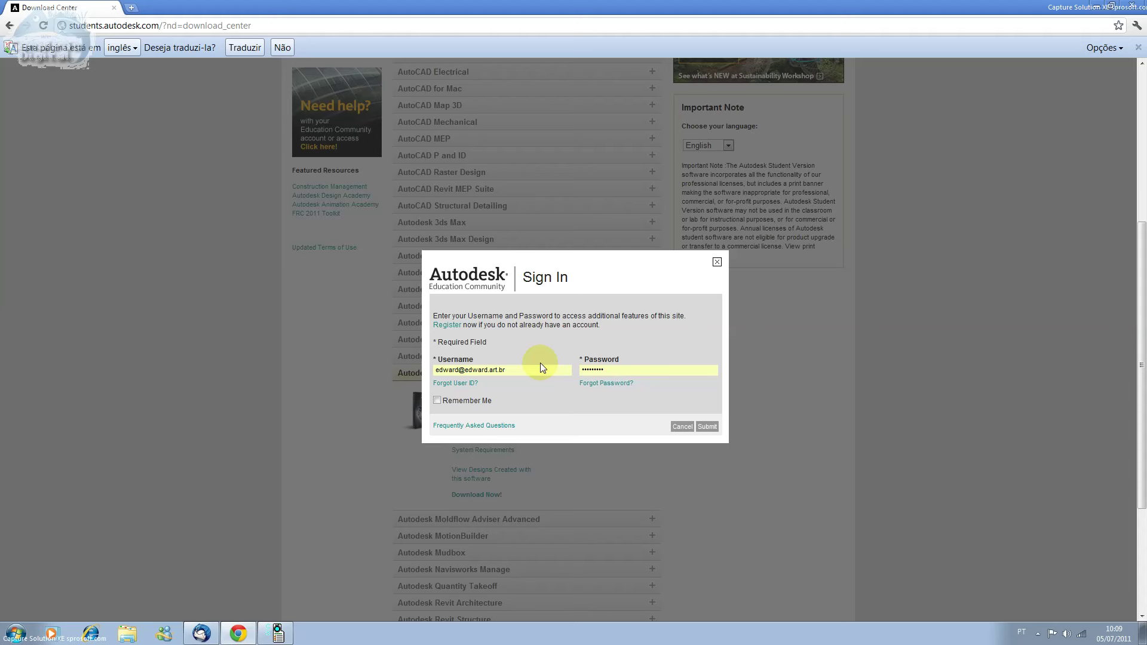
Start creating a new account and set the country to Brazil.
left_click(457, 331)
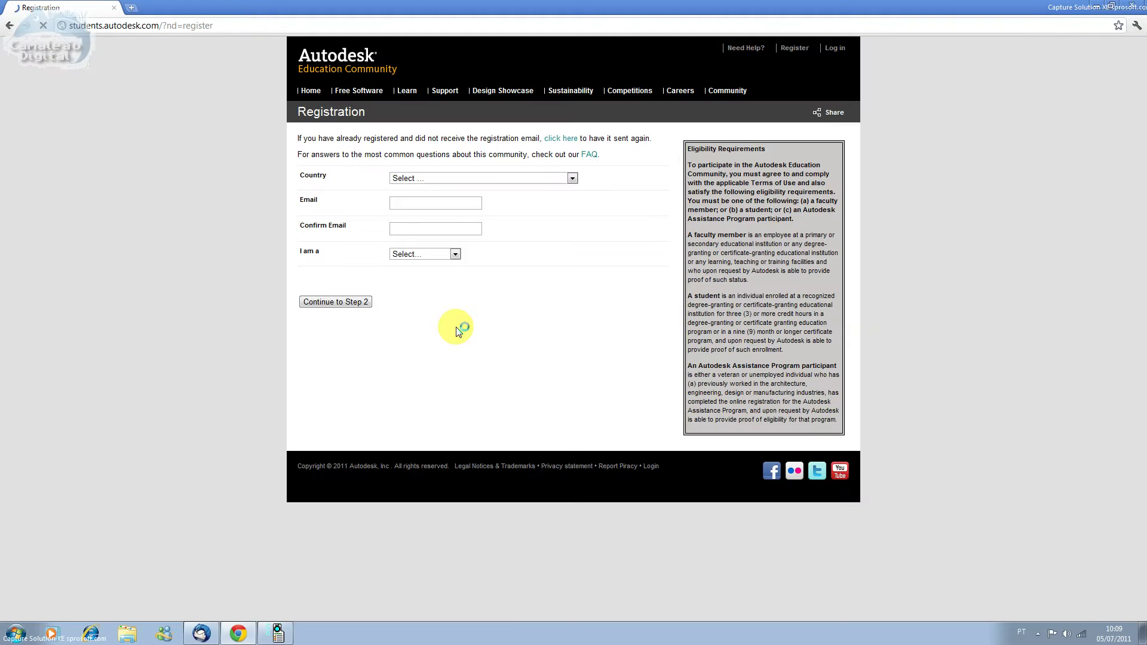
left_click(495, 200)
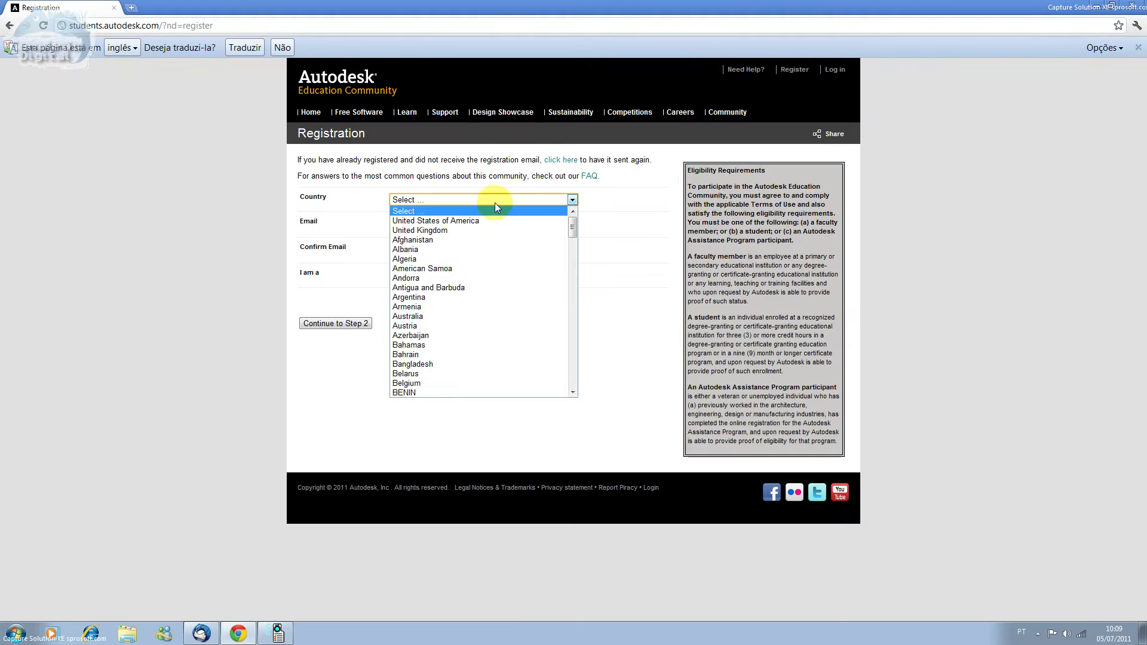
scroll(569, 235, "down", 2)
scroll(570, 245, "down", 6)
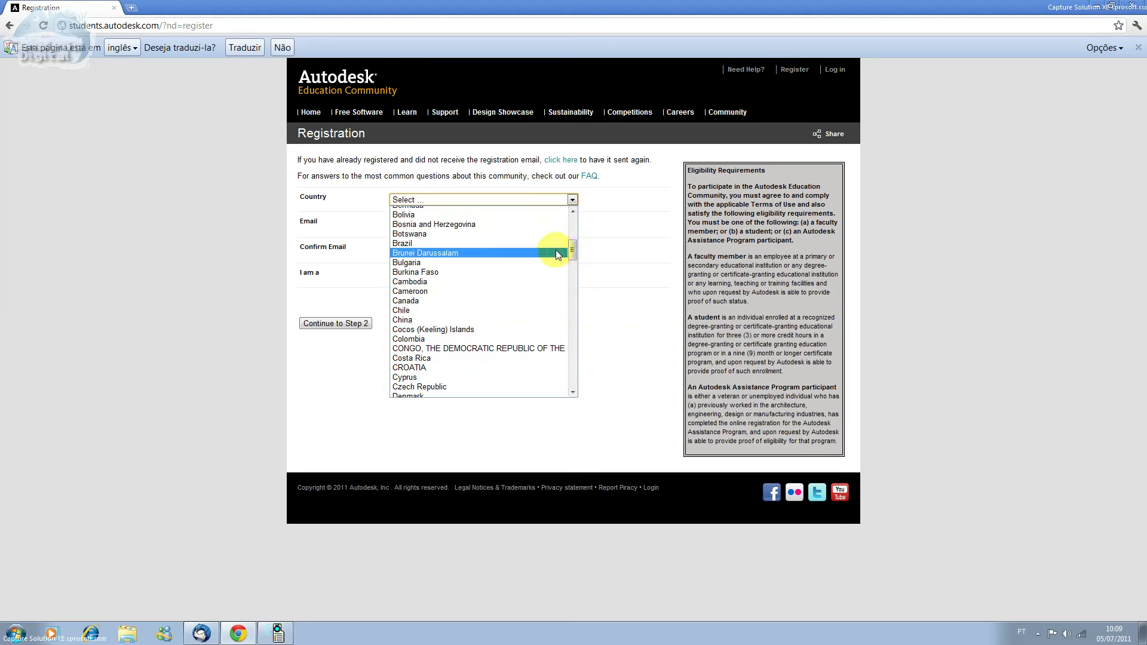
left_click(554, 249)
Fill in the email address and the confirmation email field.
double_click(453, 224)
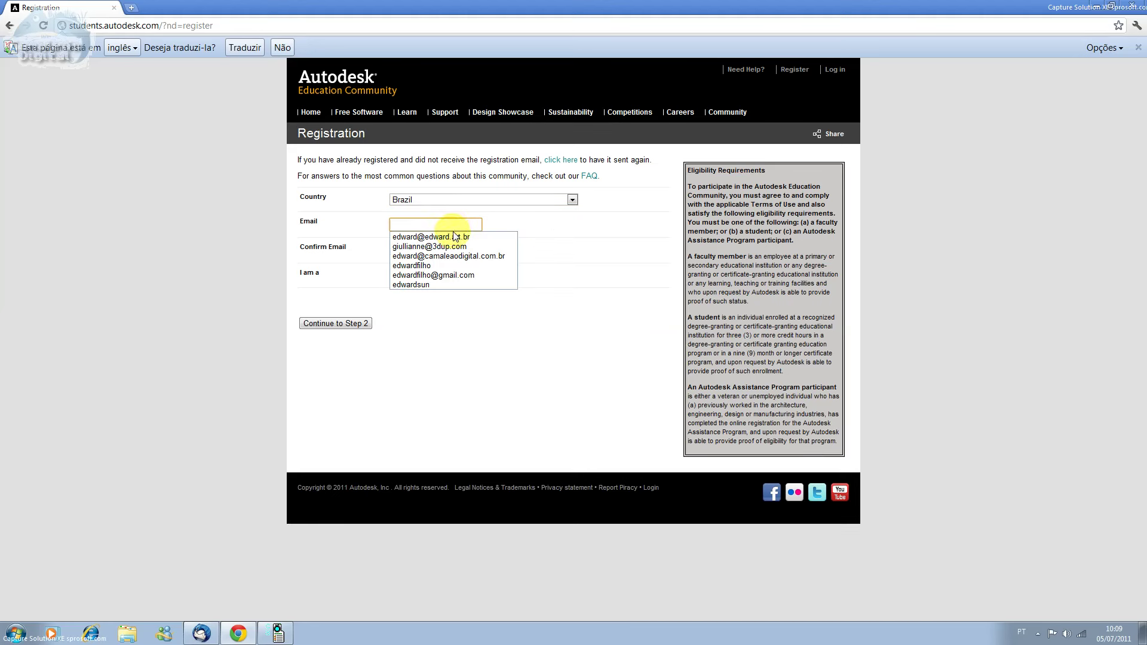
left_click(454, 234)
key("Tab")
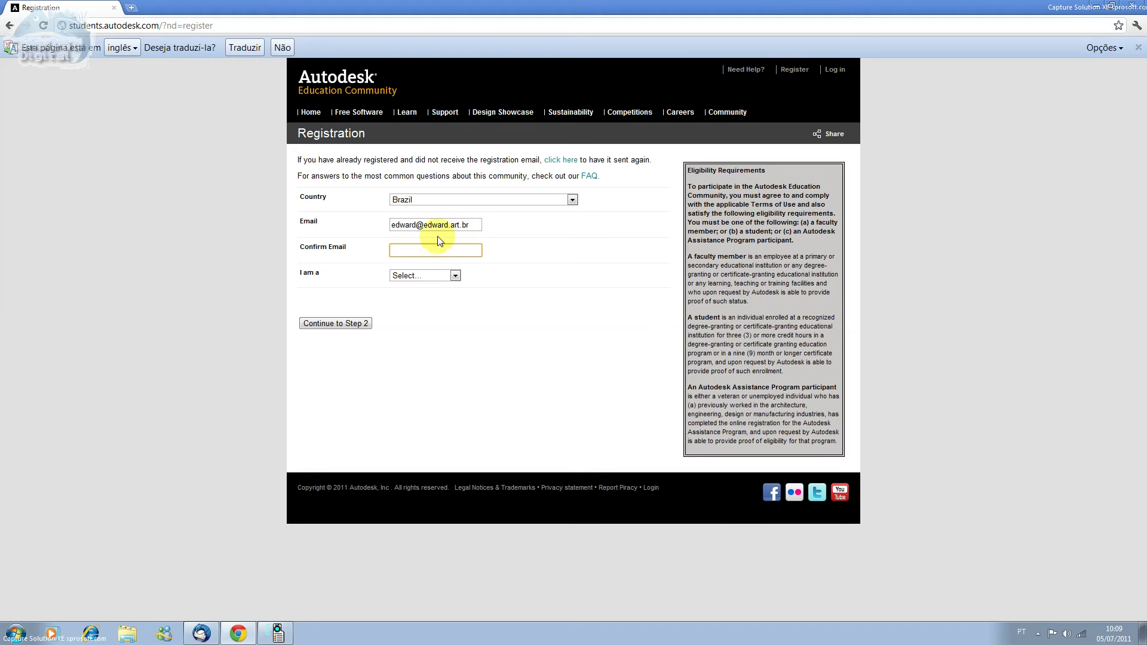
Choose Faculty/Teacher as the role and submit the first registration step.
left_click(454, 275)
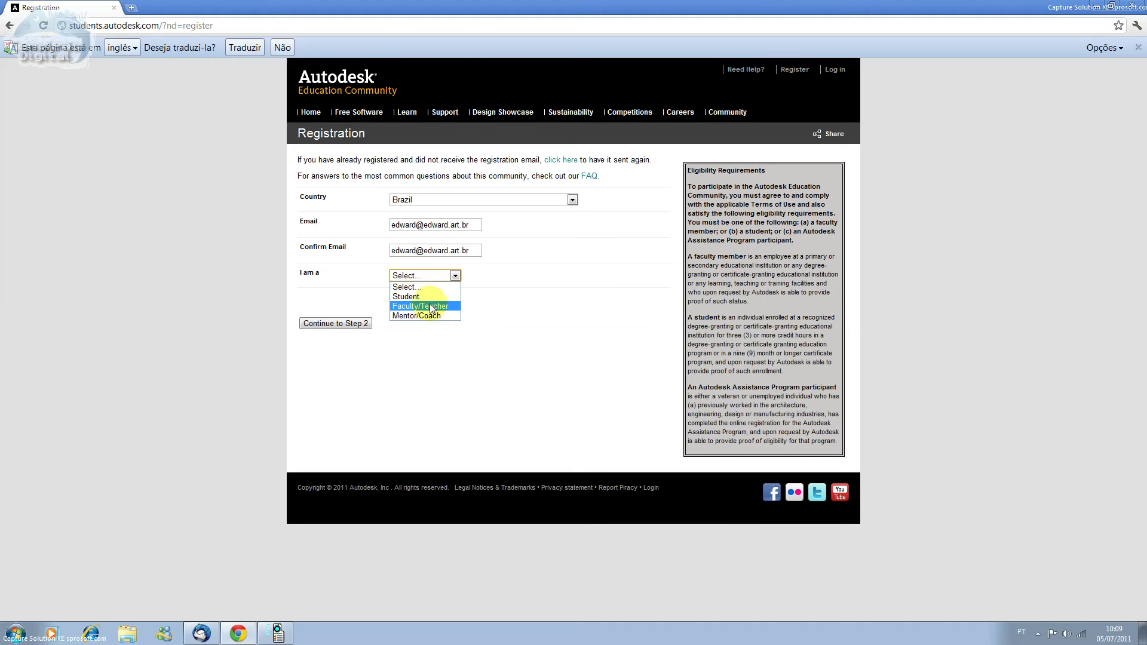
left_click(431, 307)
left_click(358, 325)
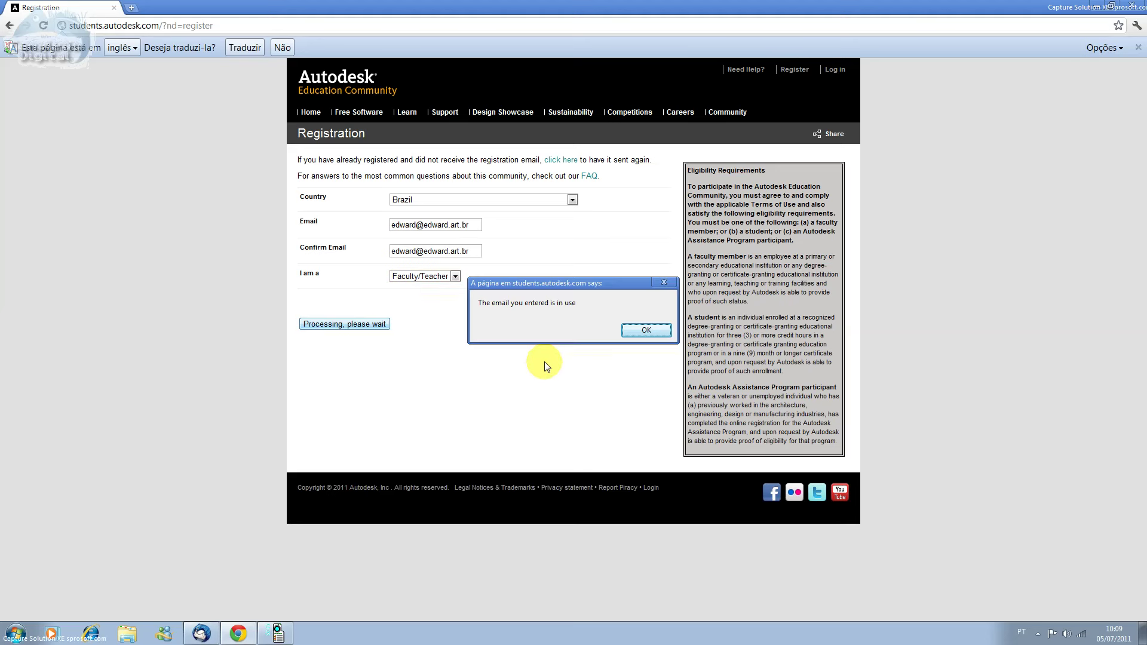
Dismiss the email-in-use alert and replace the Email field's domain with a new one.
left_click(638, 335)
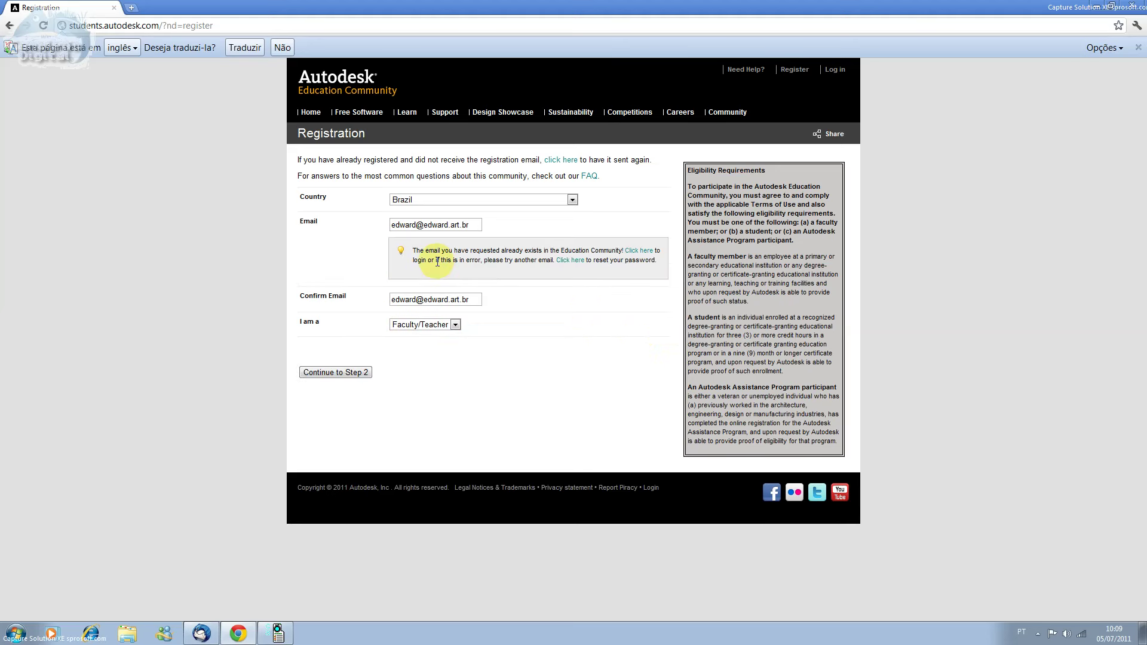
left_click(422, 228)
double_click(425, 226)
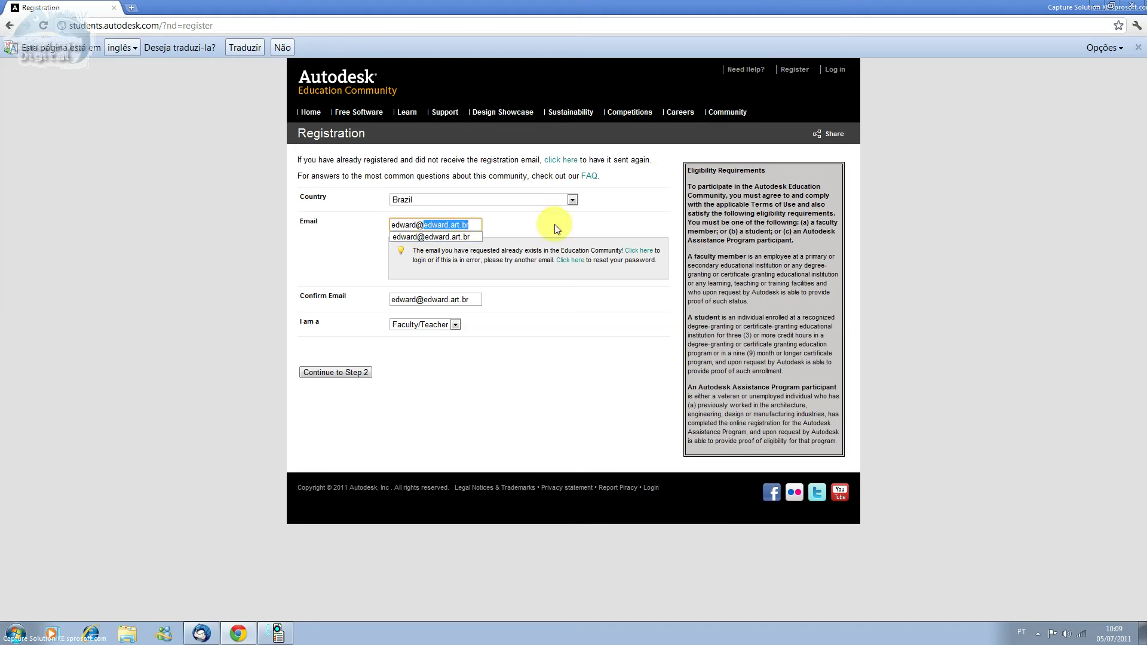
type("3dup")
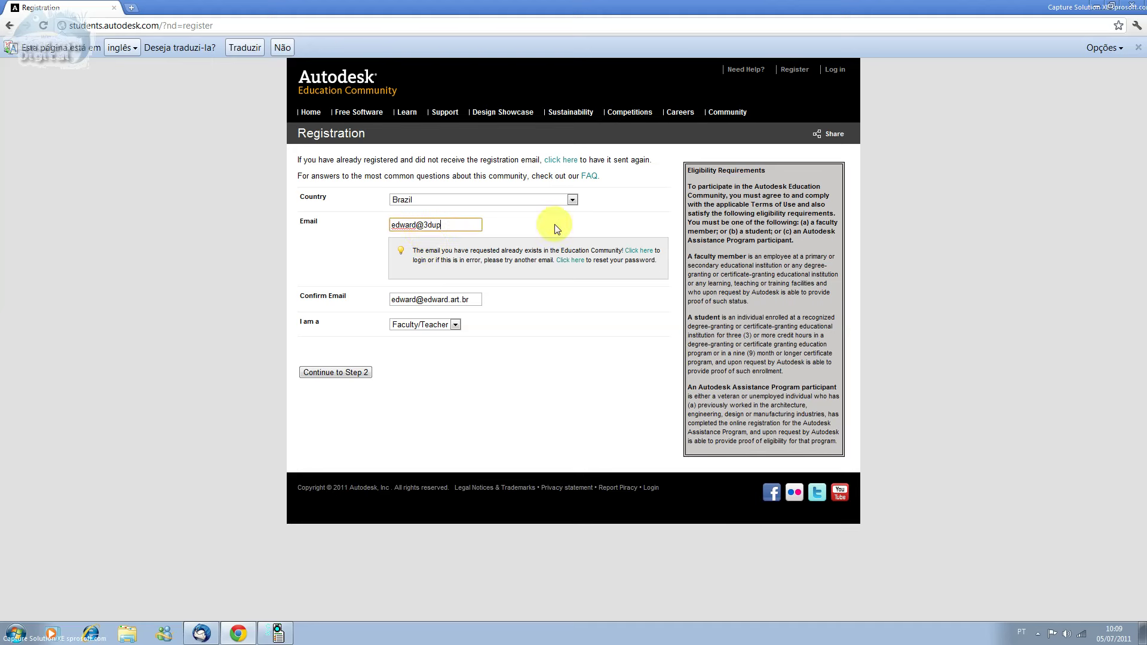
type(".")
type("com")
key("Tab")
key("Tab")
key("Tab")
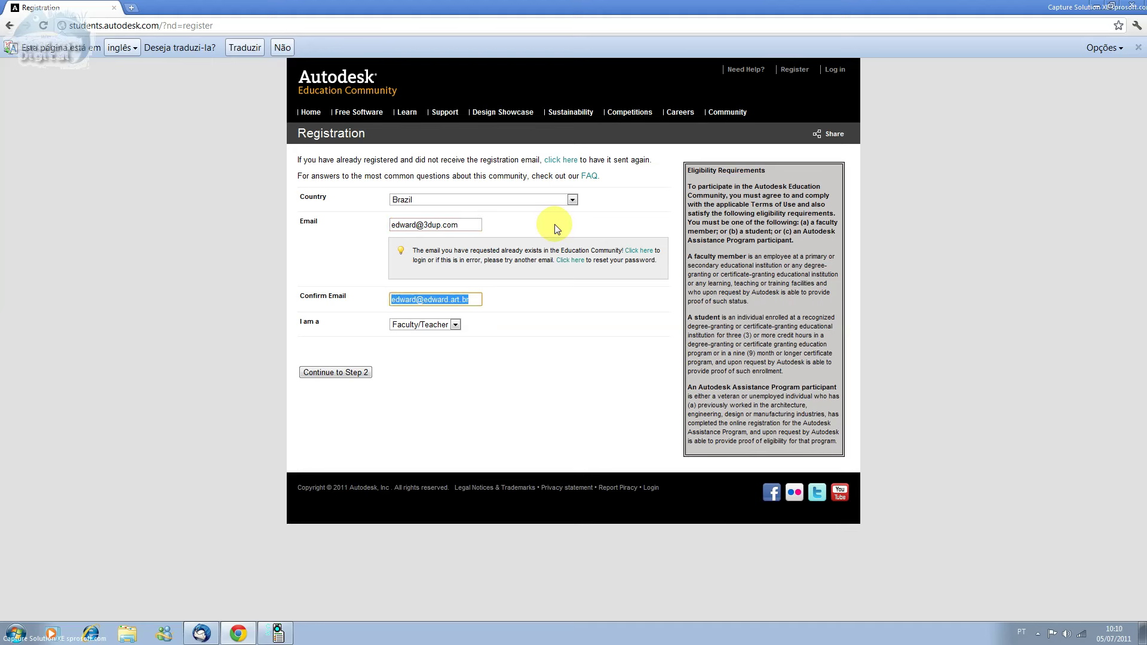
Update the confirmation email to the same new domain and resubmit the form.
key("End")
key("BackSpace")
key("BackSpace")
key("BackSpace")
key("BackSpace")
key("BackSpace")
key("BackSpace")
key("BackSpace")
key("BackSpace")
key("BackSpace")
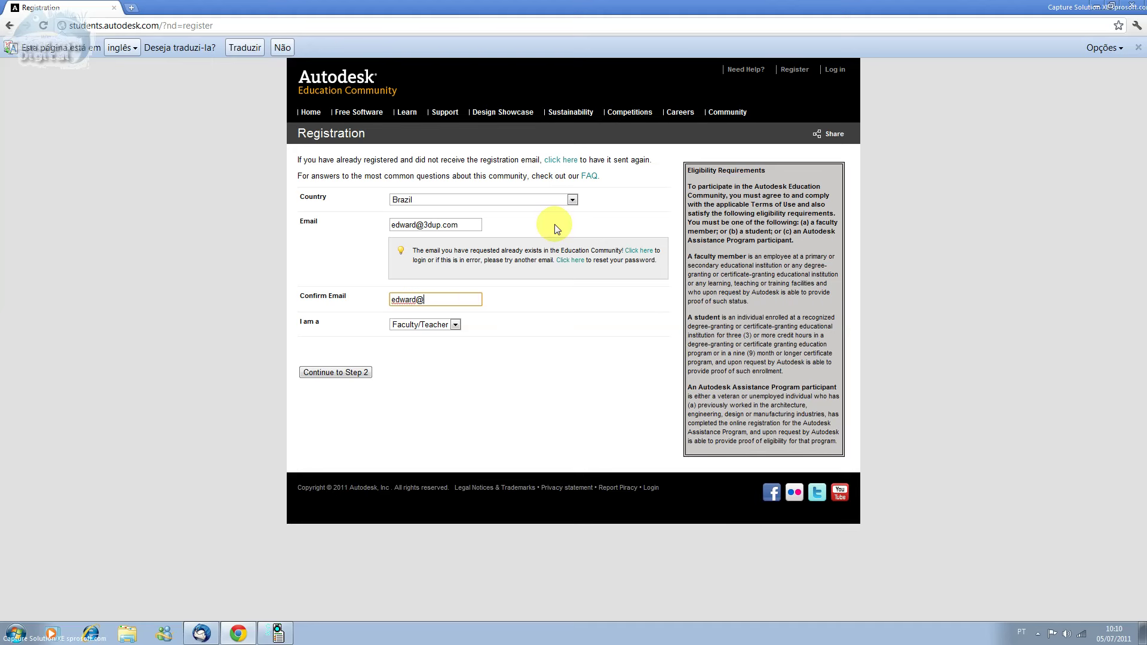
type("3d")
type("up")
type(".co")
type("m")
left_click(339, 373)
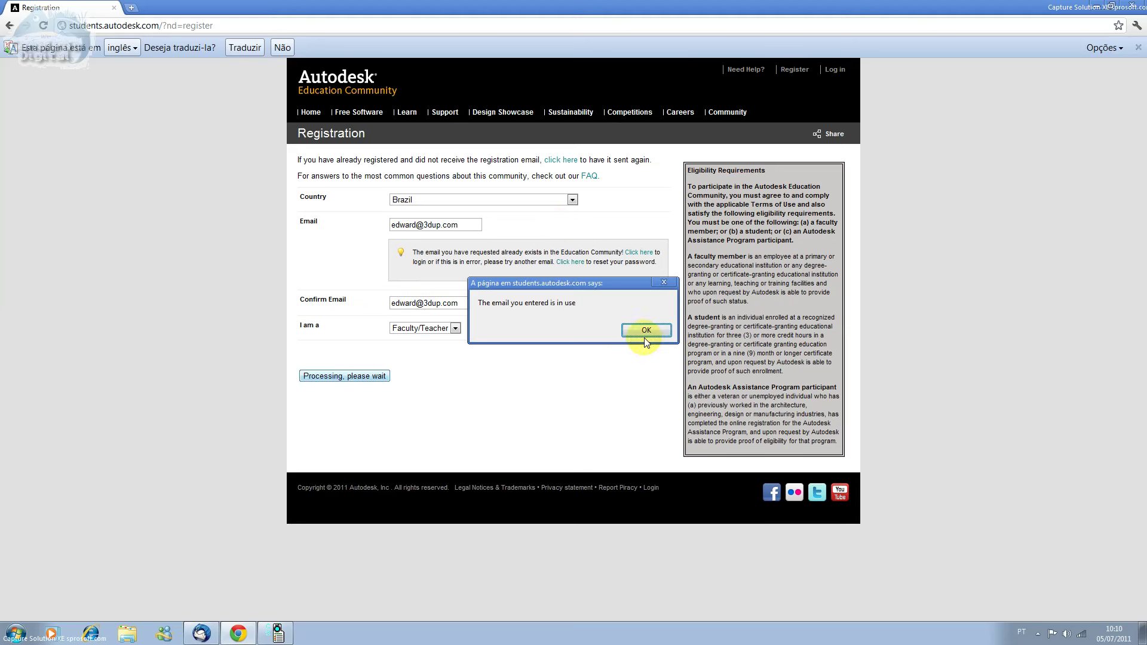
Dismiss the alert and re-enter the Email address from the autocomplete suggestion.
left_click(644, 332)
triple_click(424, 228)
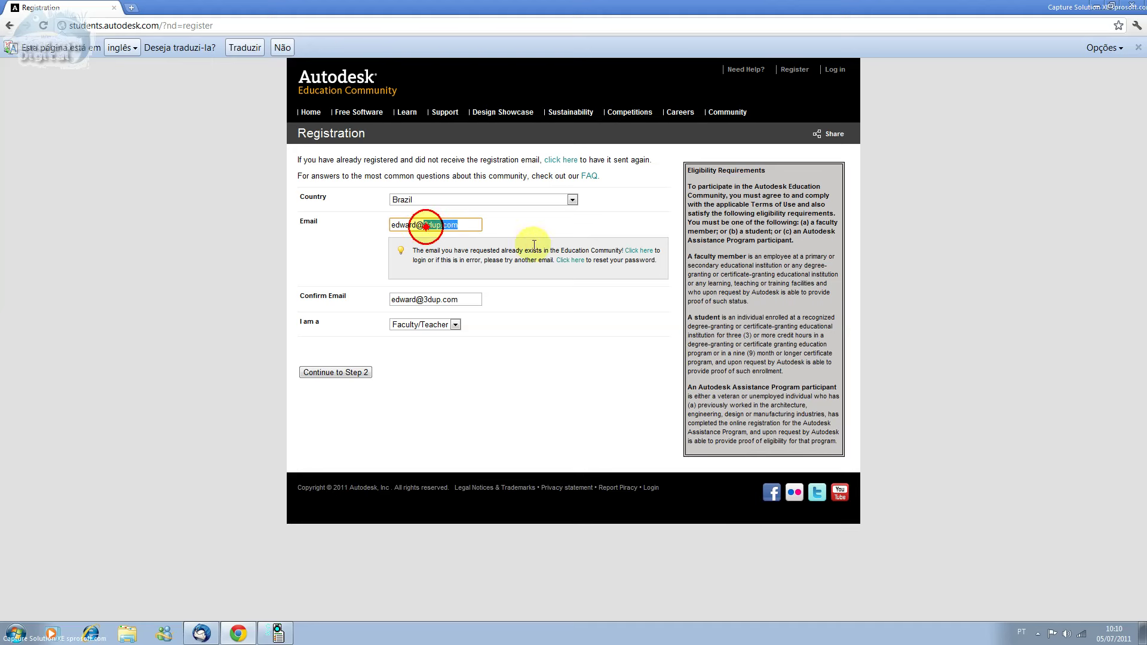
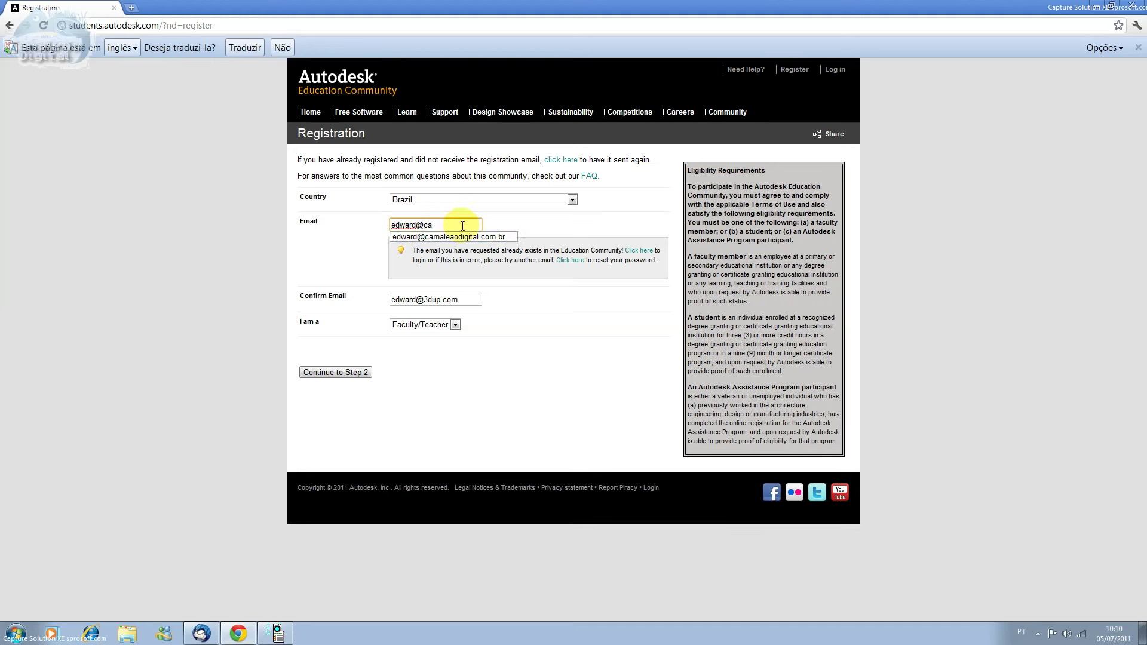
left_click(460, 237)
triple_click(420, 302)
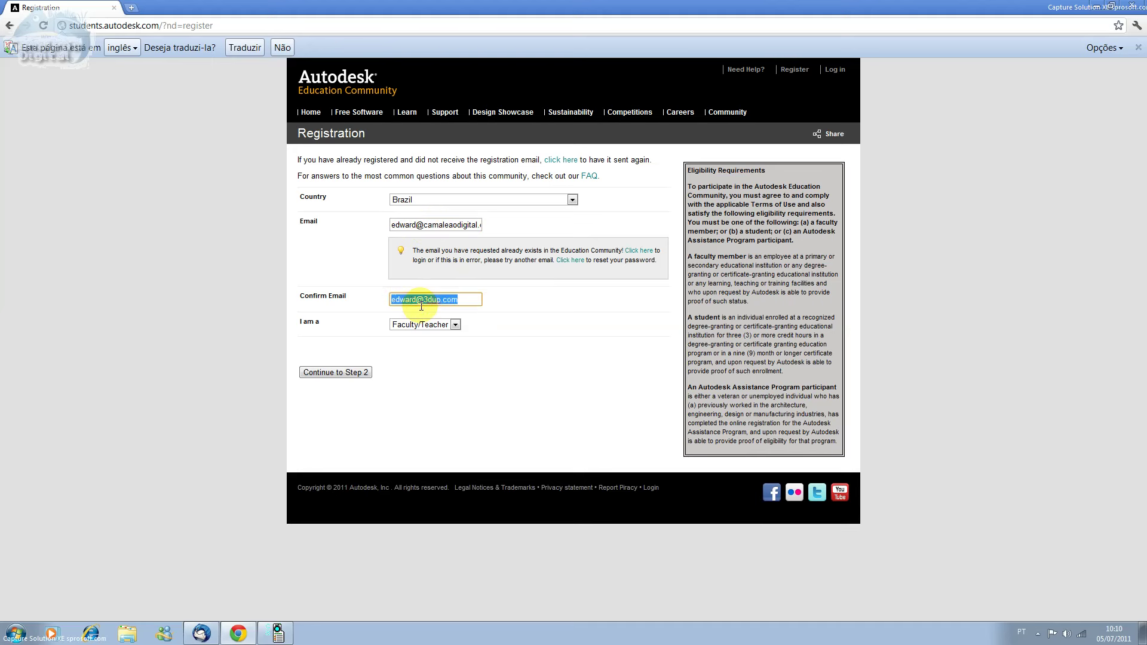
Copy the Email address into Confirm Email and resubmit the first registration step.
triple_click(444, 224)
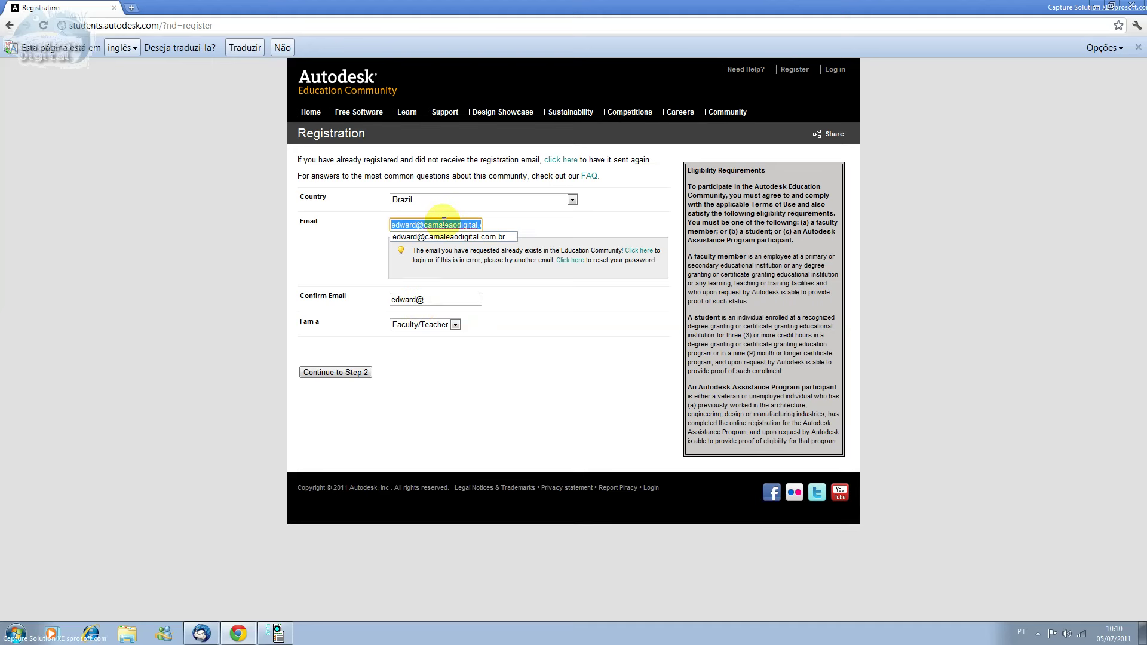
key("ctrl+c")
key("Tab")
key("ctrl+v")
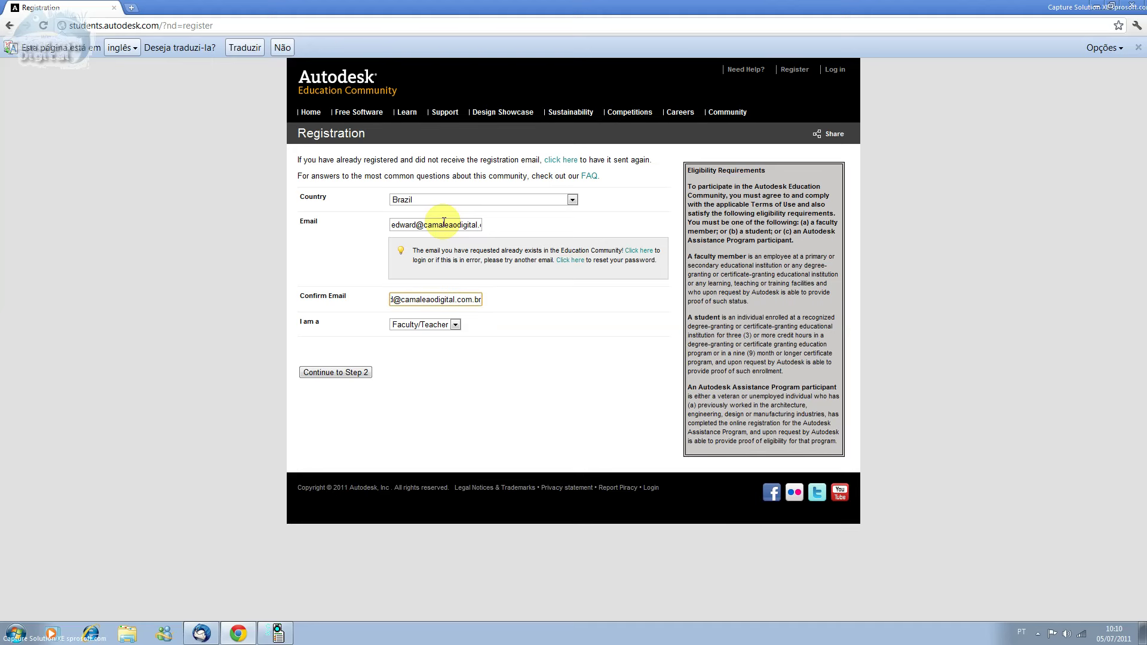
left_click(358, 382)
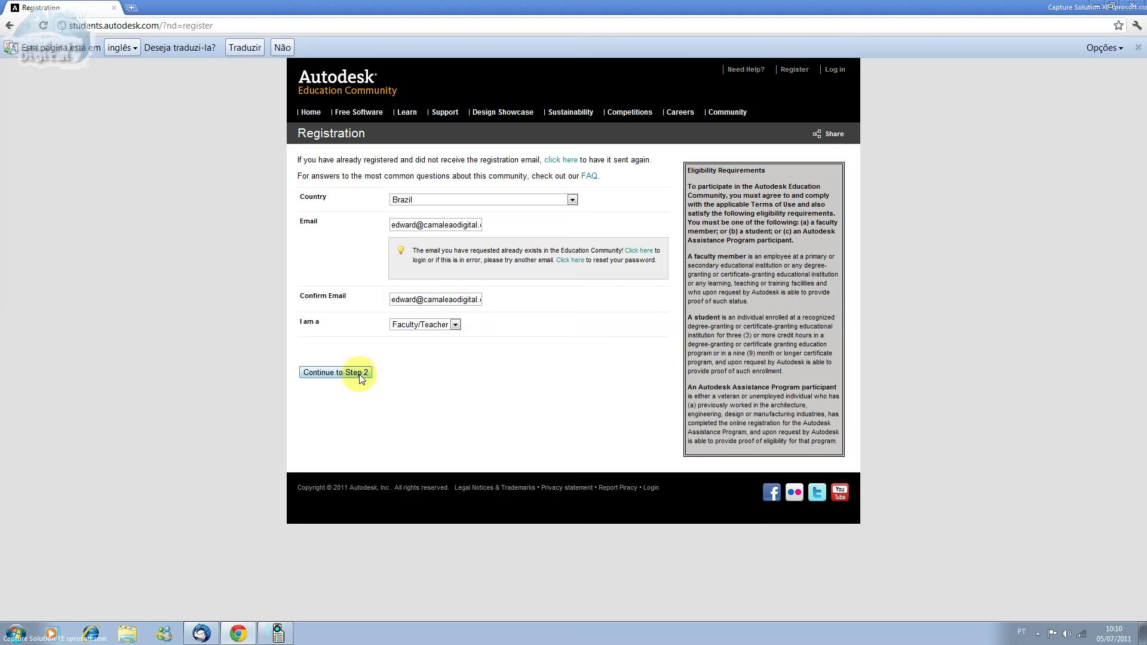
left_click(361, 379)
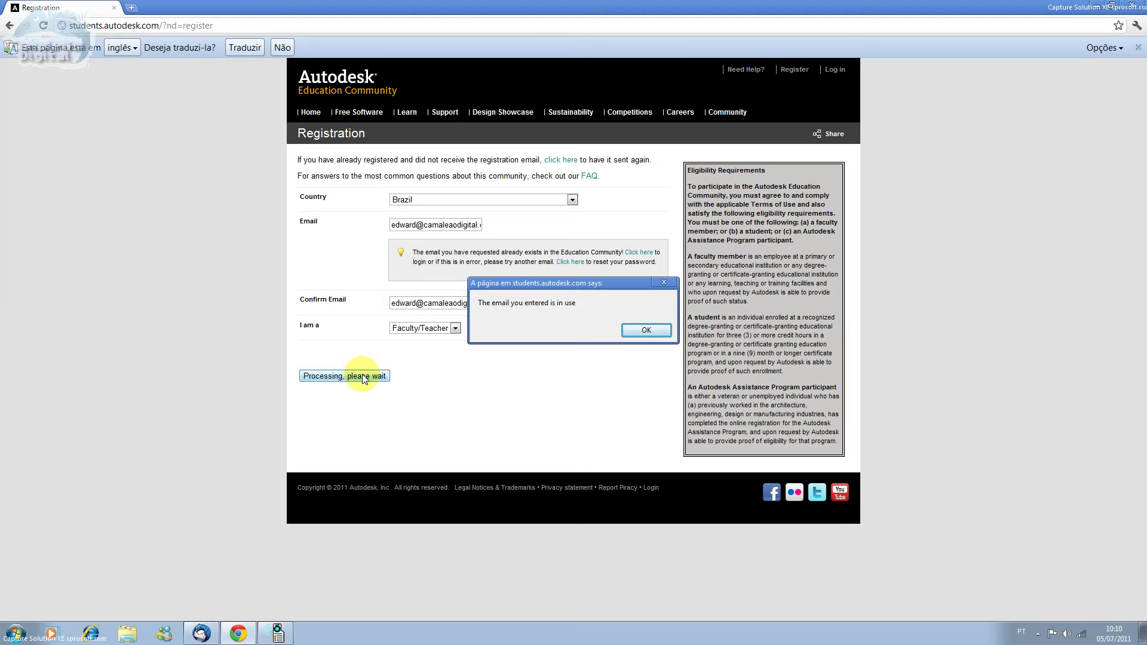
Dismiss the alert, retype the Email user name, and select the Confirm Email domain.
left_click(624, 333)
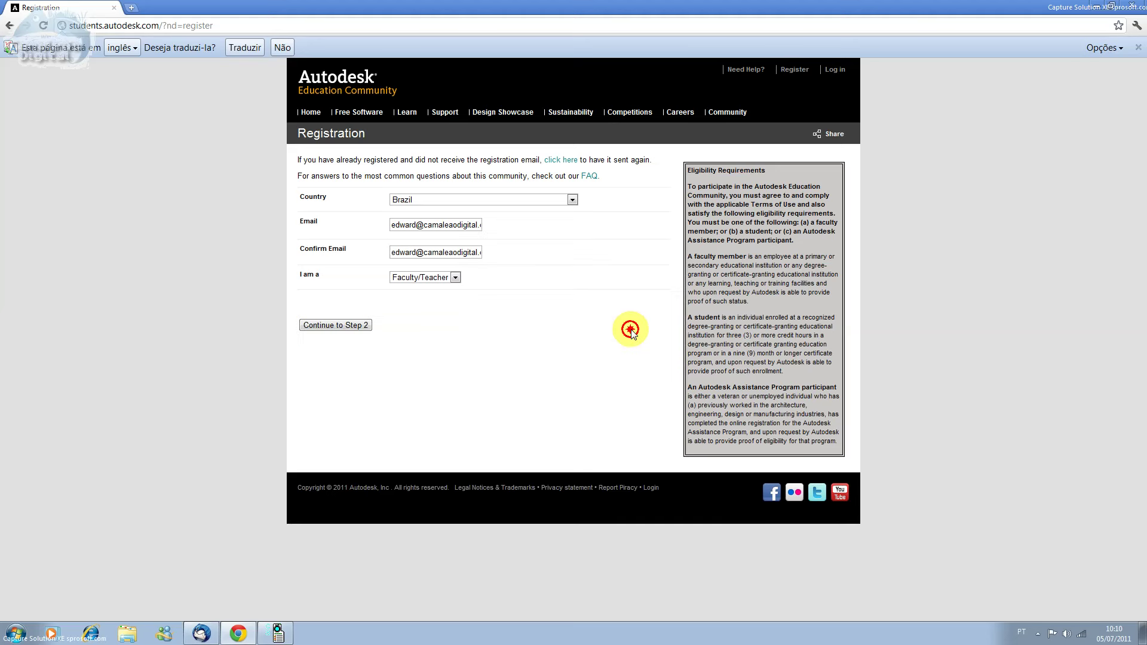
triple_click(456, 226)
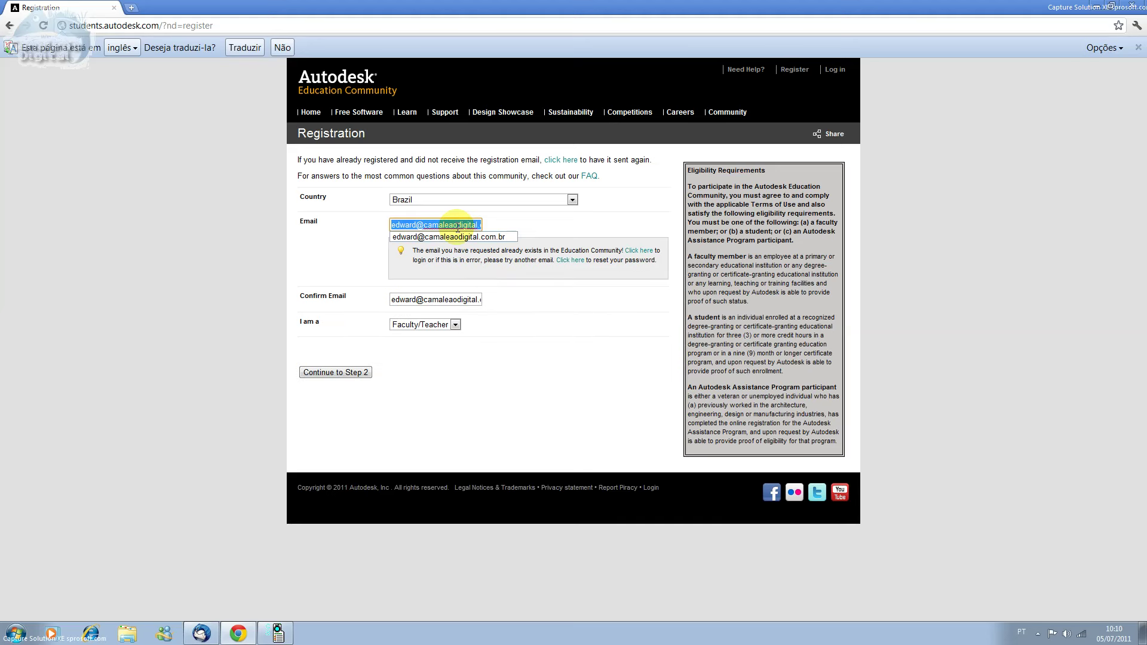
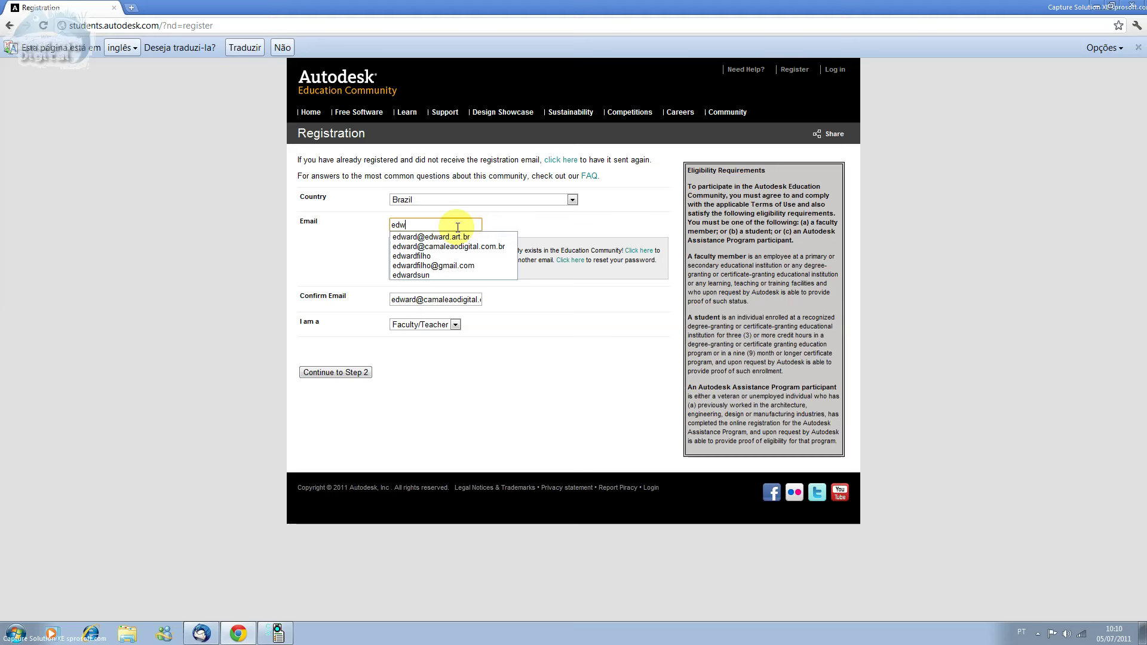
key("BackSpace")
key("BackSpace")
key("BackSpace")
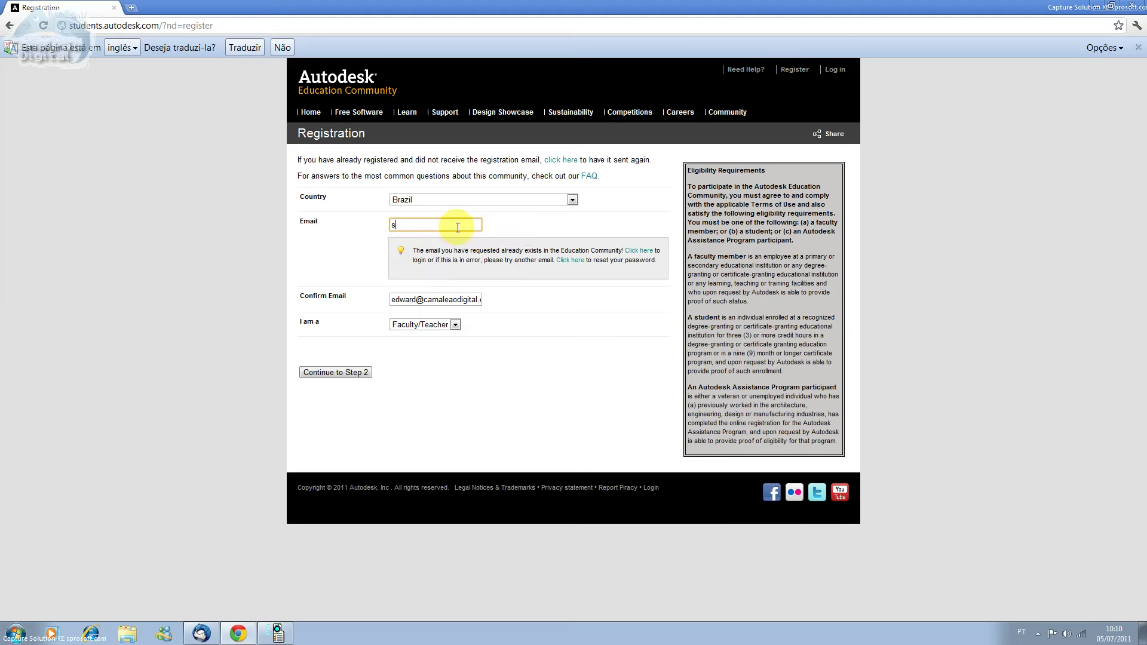
left_click_drag(428, 300, 636, 331)
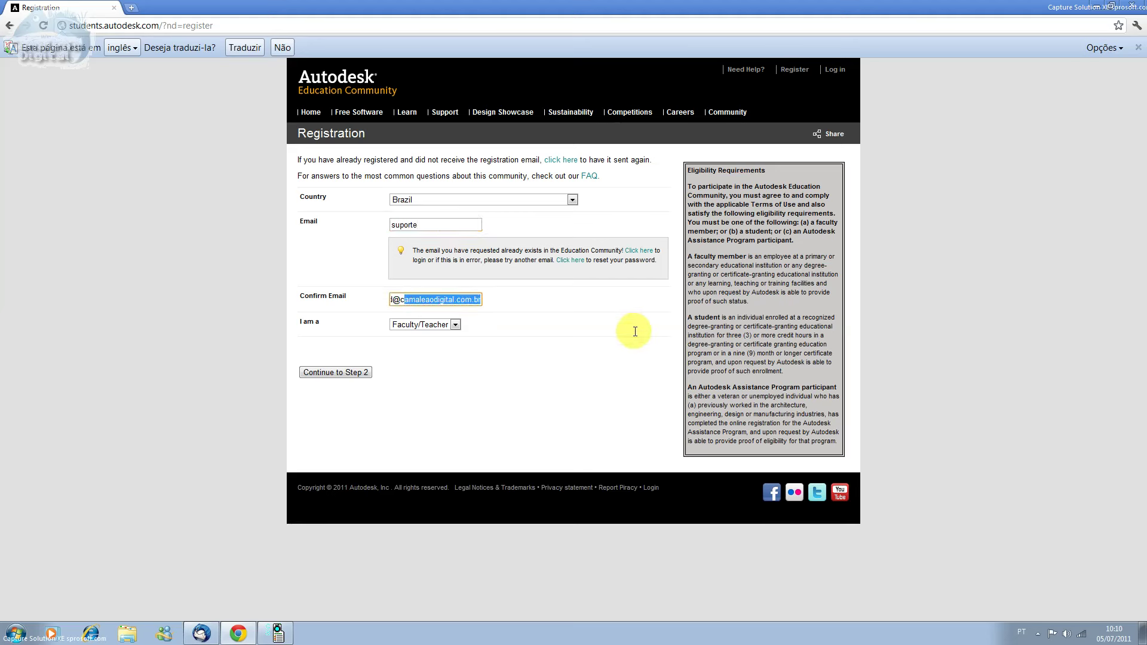
left_click(399, 299)
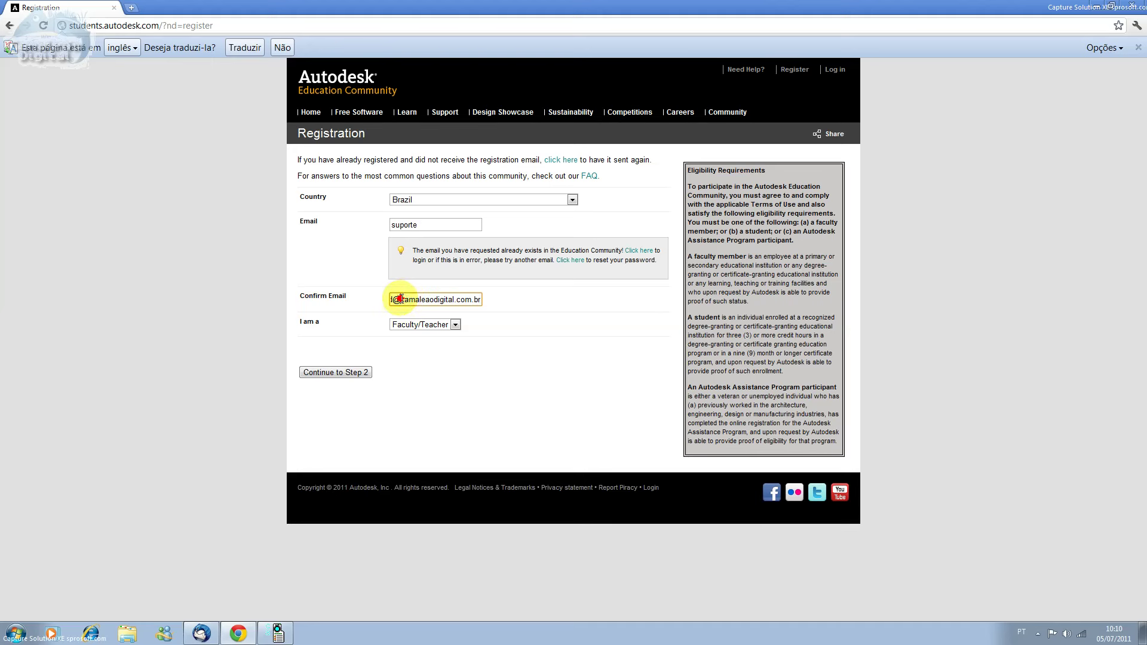
left_click_drag(399, 299, 637, 308)
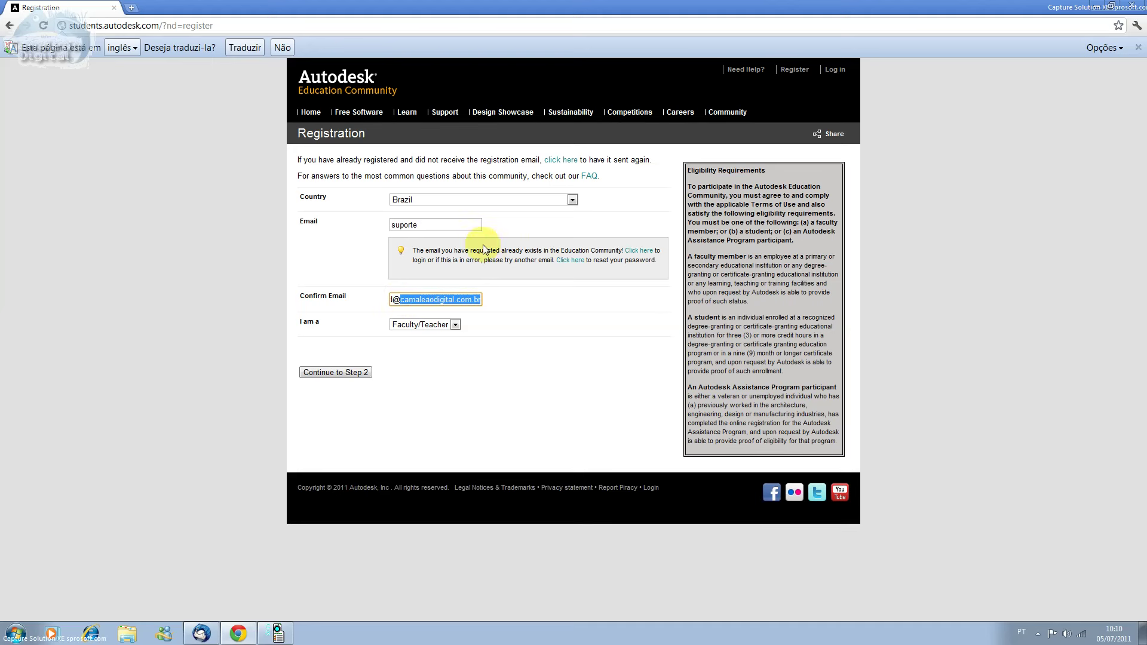
Complete the support address in Email and paste it into Confirm Email.
left_click(457, 223)
key("ctrl+v")
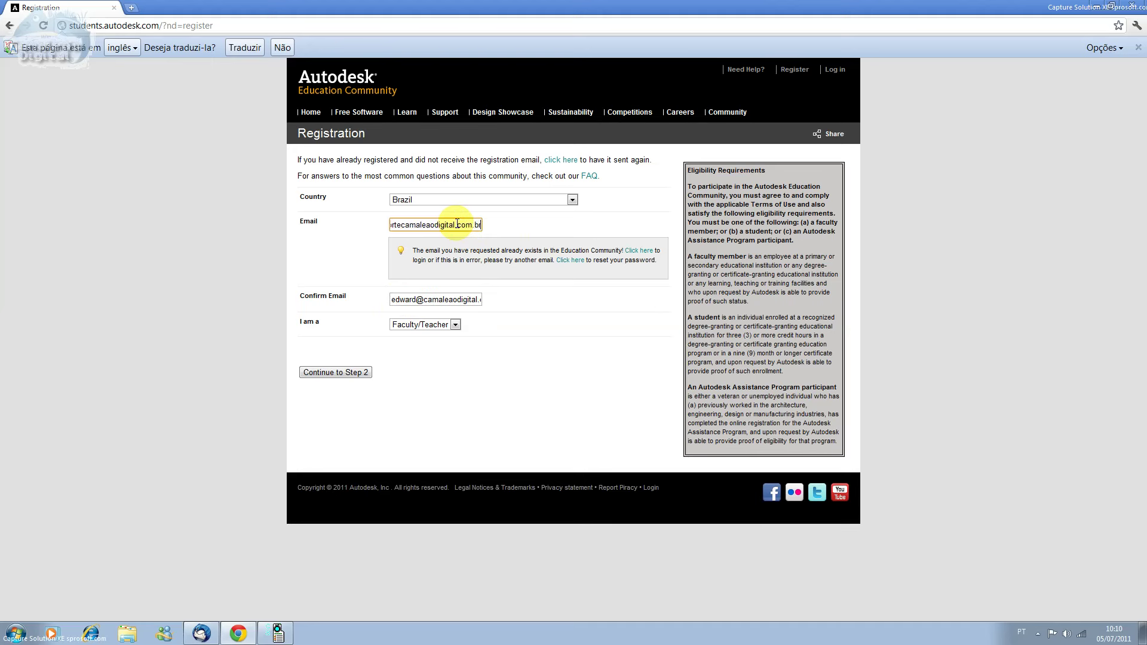
key("Home")
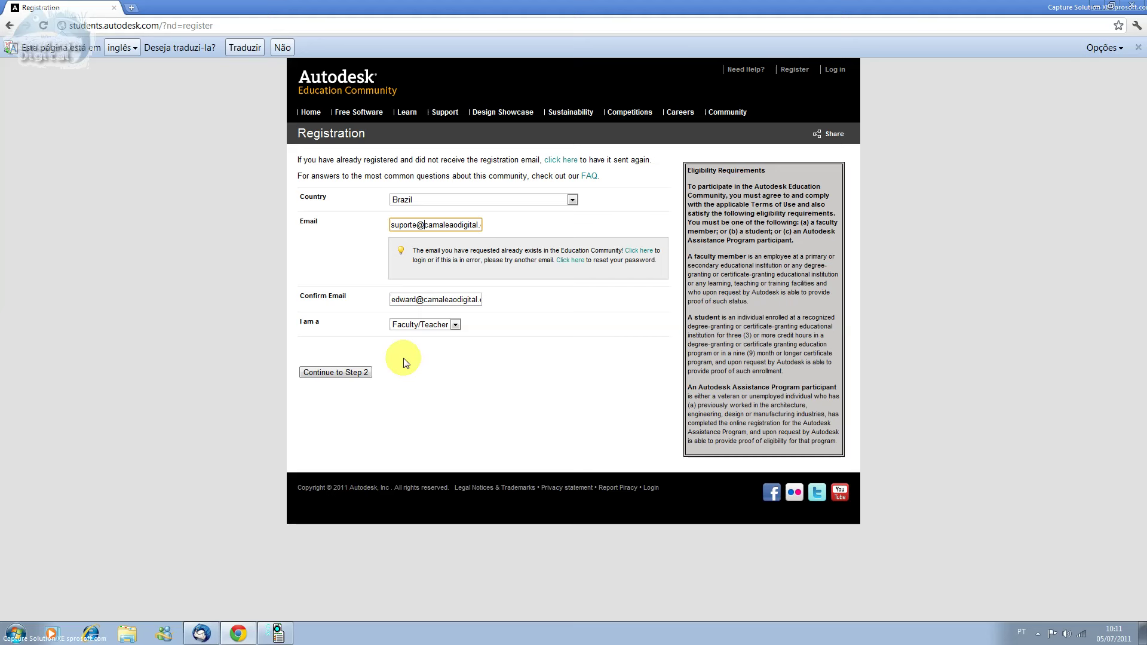
left_click(421, 225)
type("@")
double_click(424, 226)
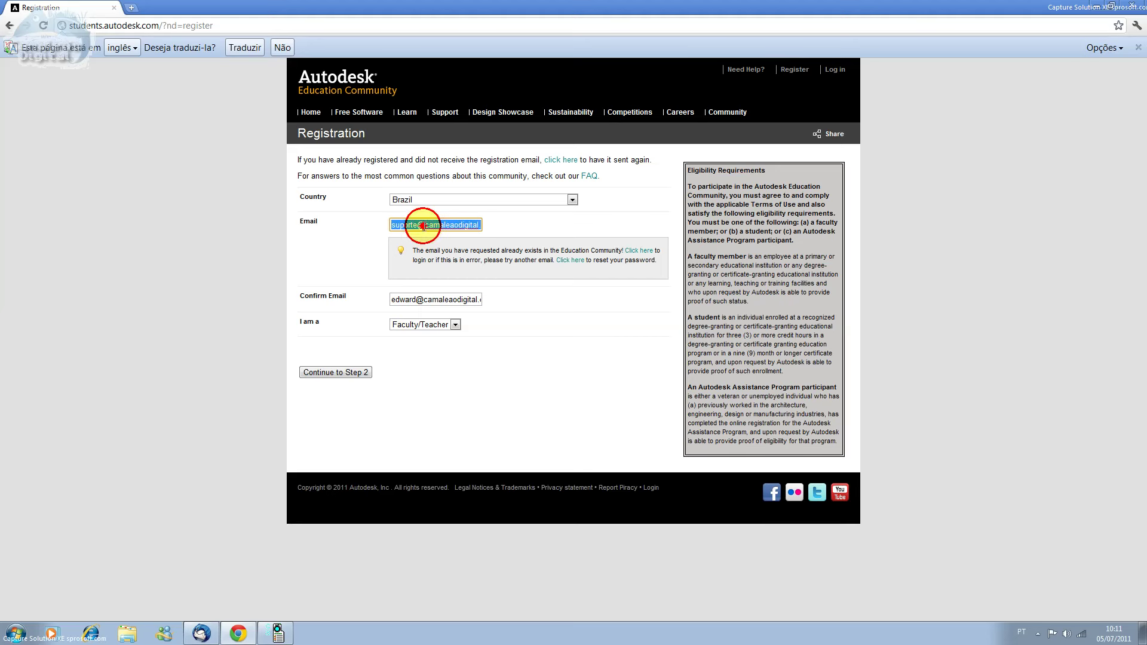
key("Tab")
key("Tab")
key("Tab")
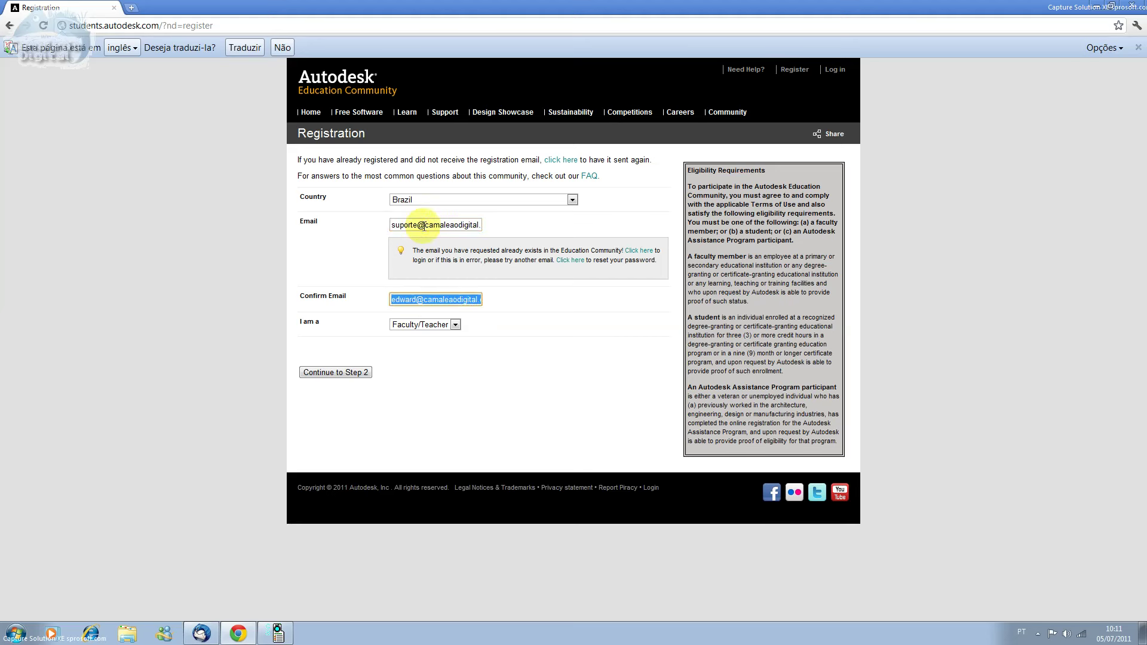
key("ctrl+v")
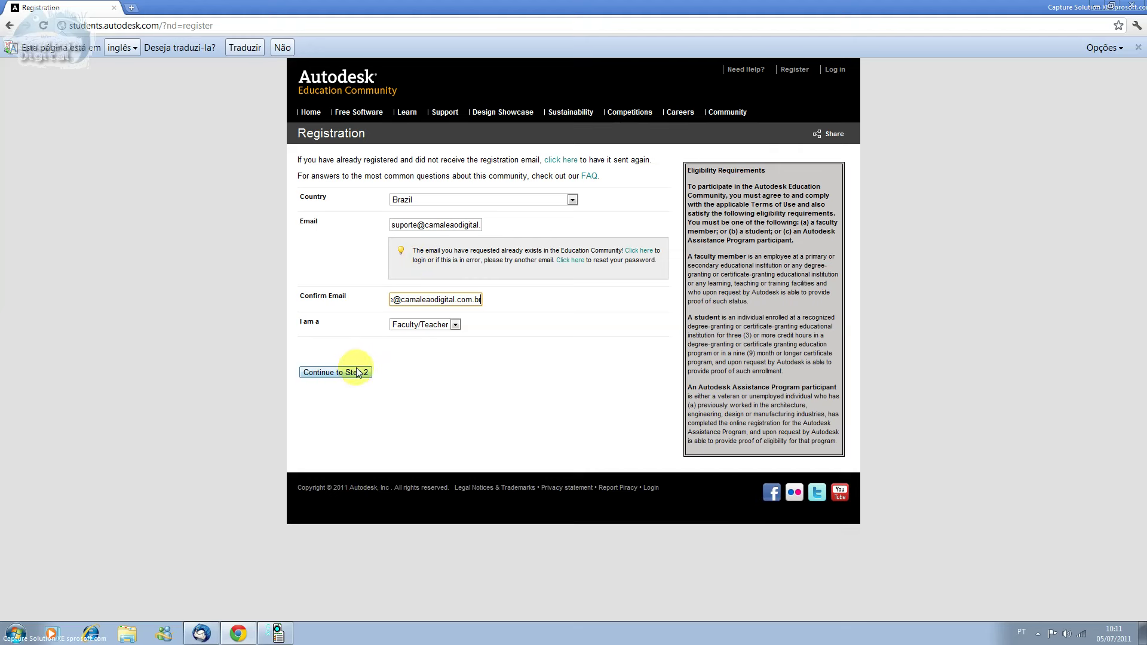
left_click(357, 372)
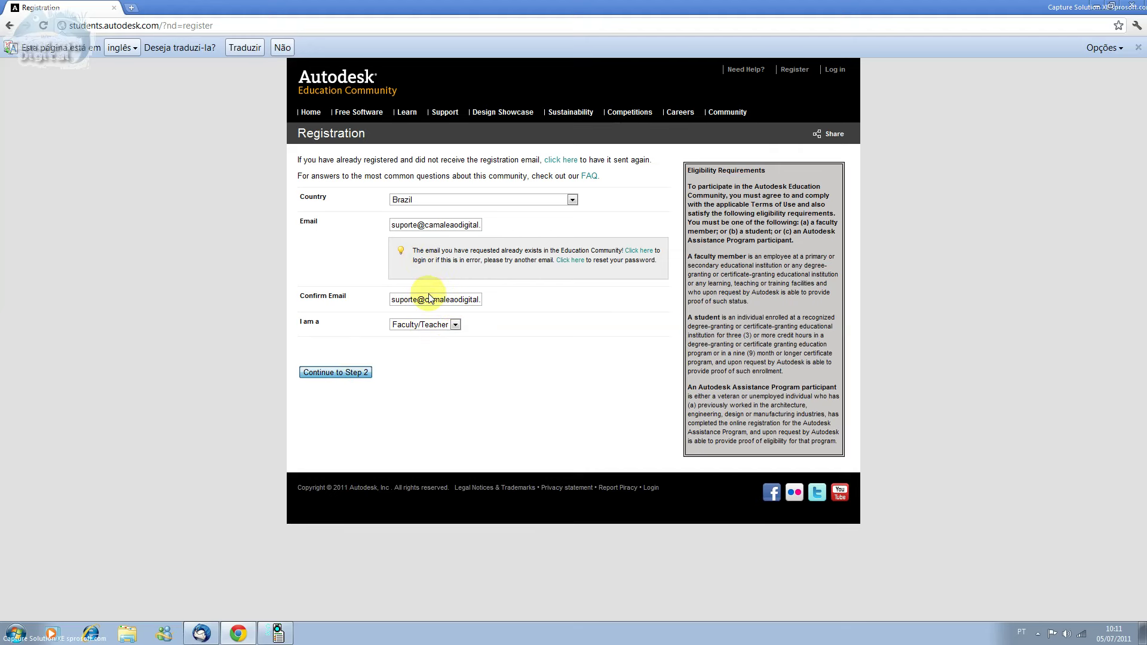
Continue to step 2 and enter the first and last name.
left_click(358, 372)
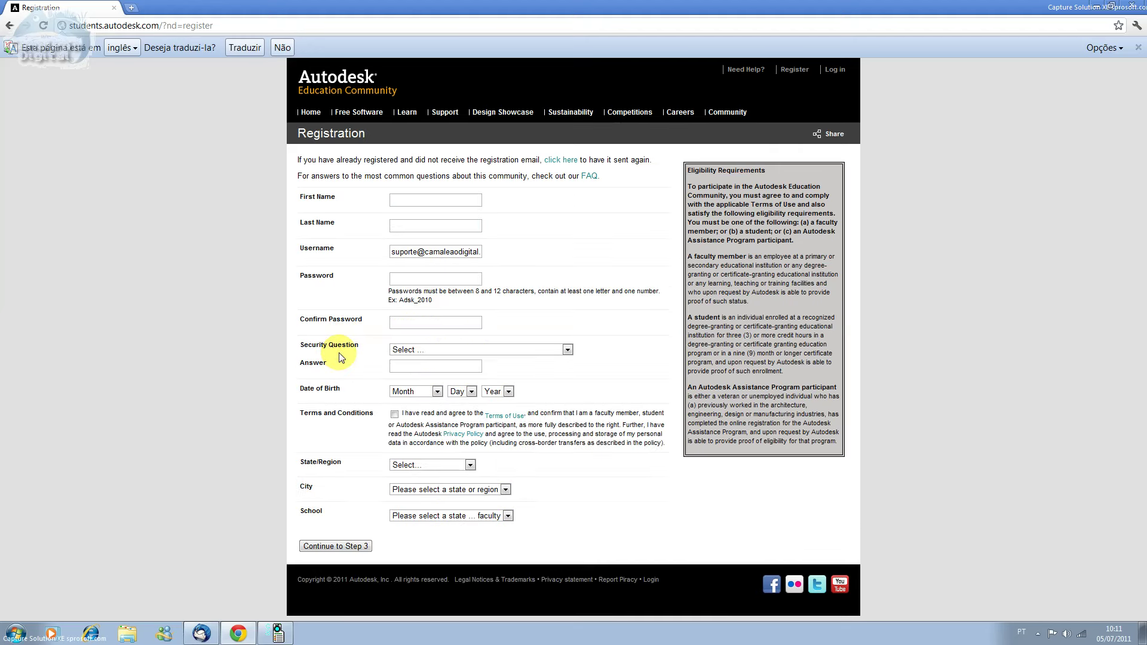
left_click(411, 199)
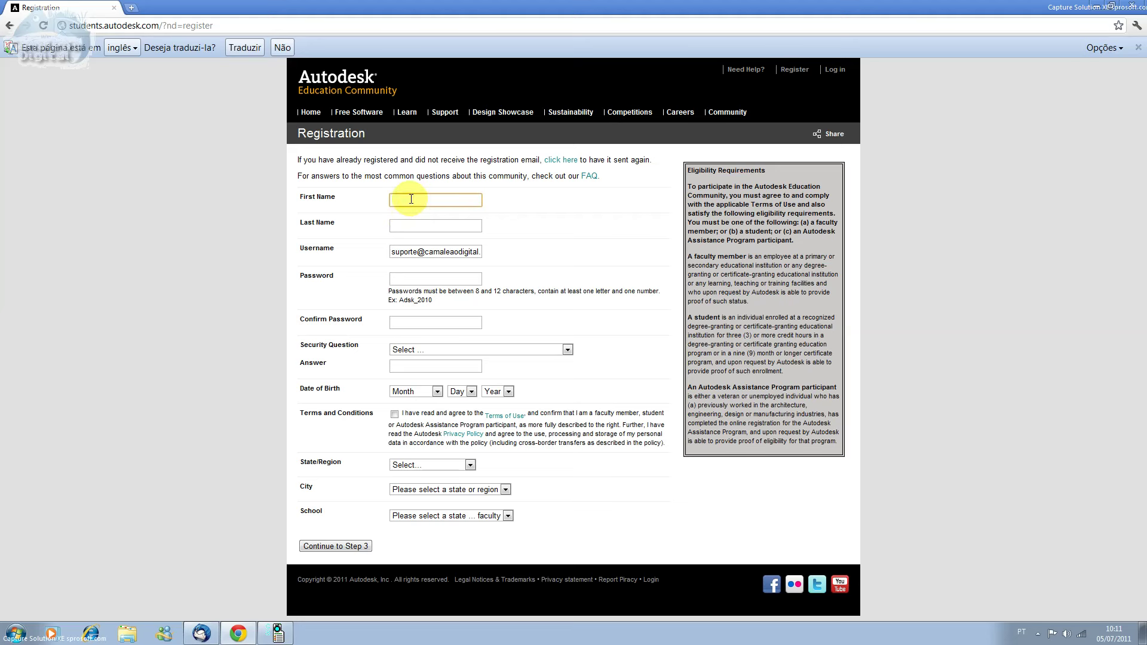
key("Tab")
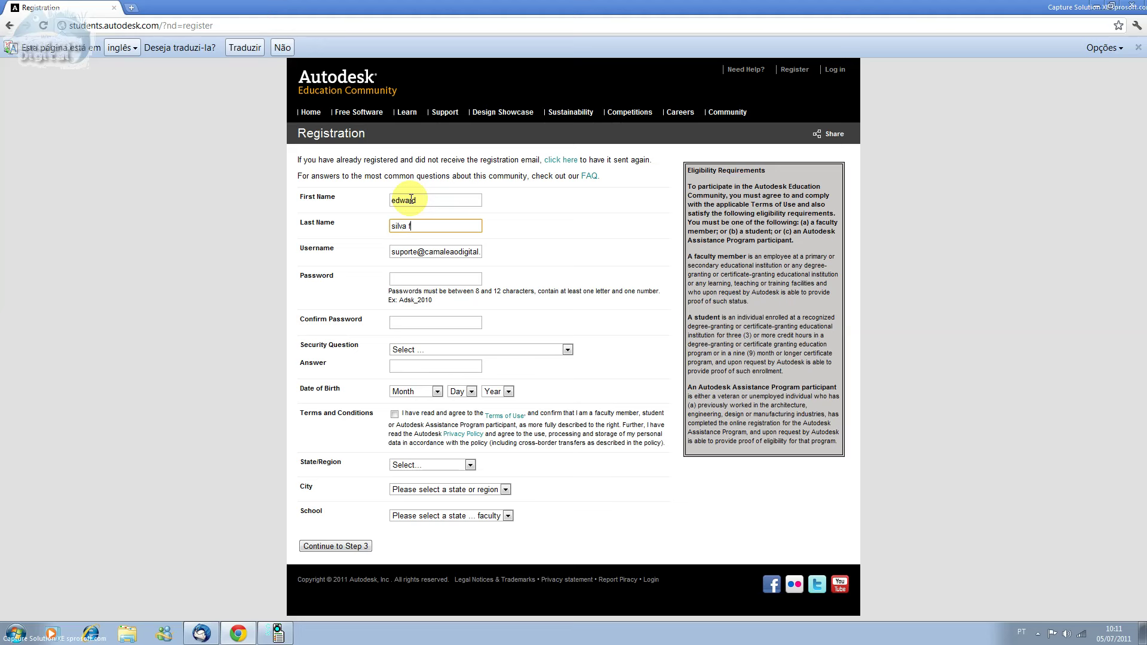
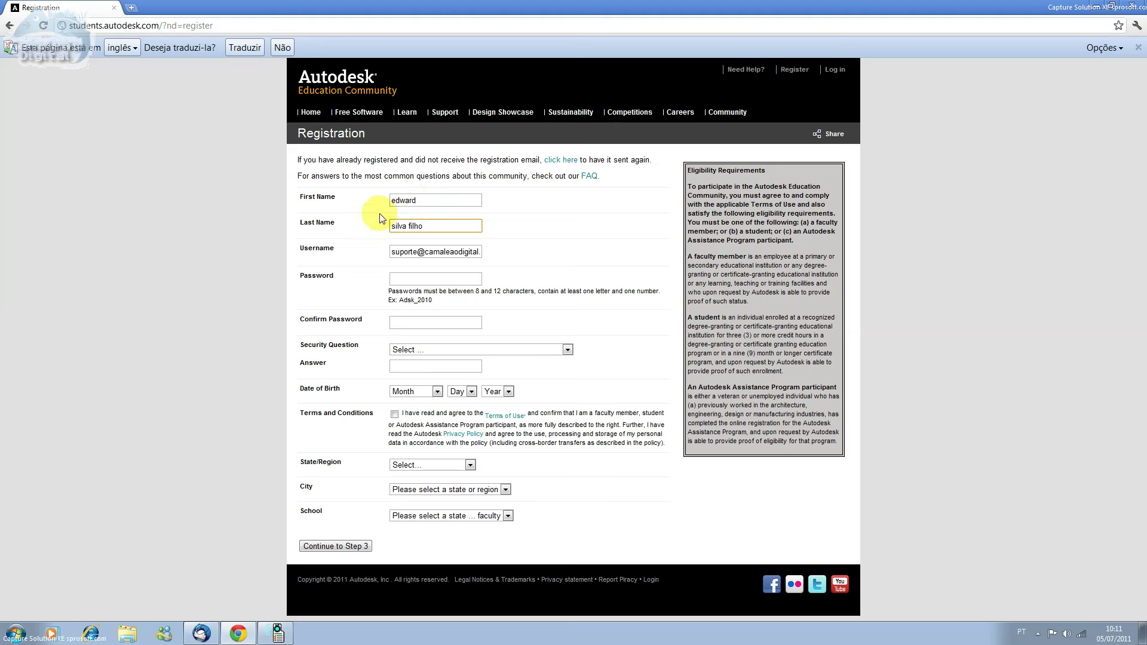
Type the account password in both password fields.
left_click(413, 279)
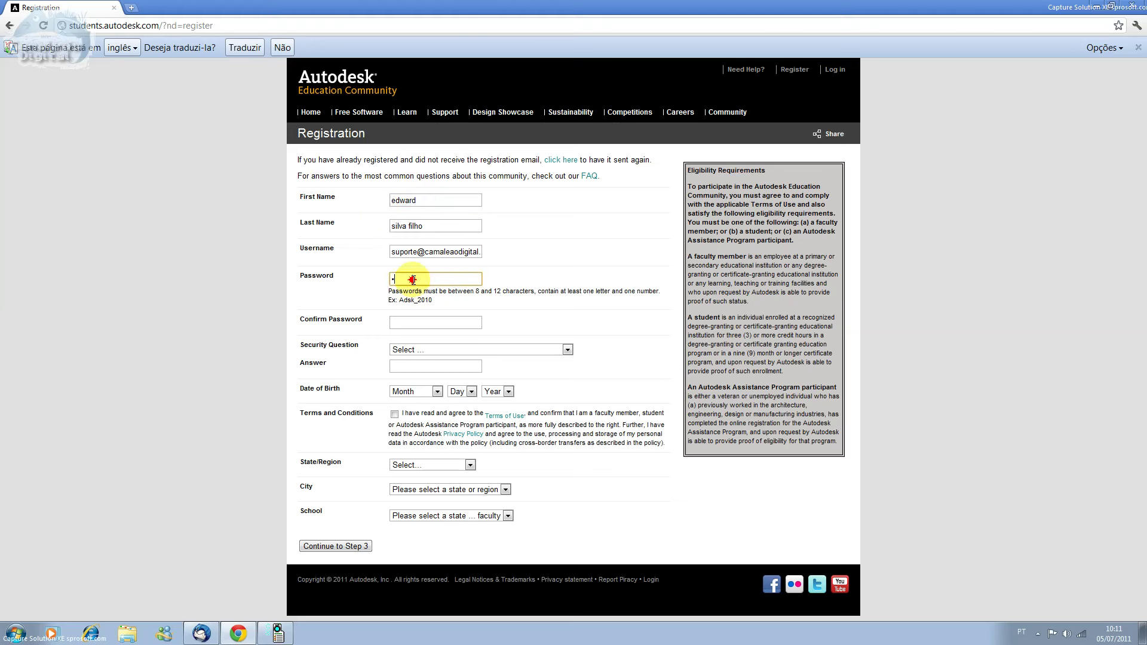
key("Tab")
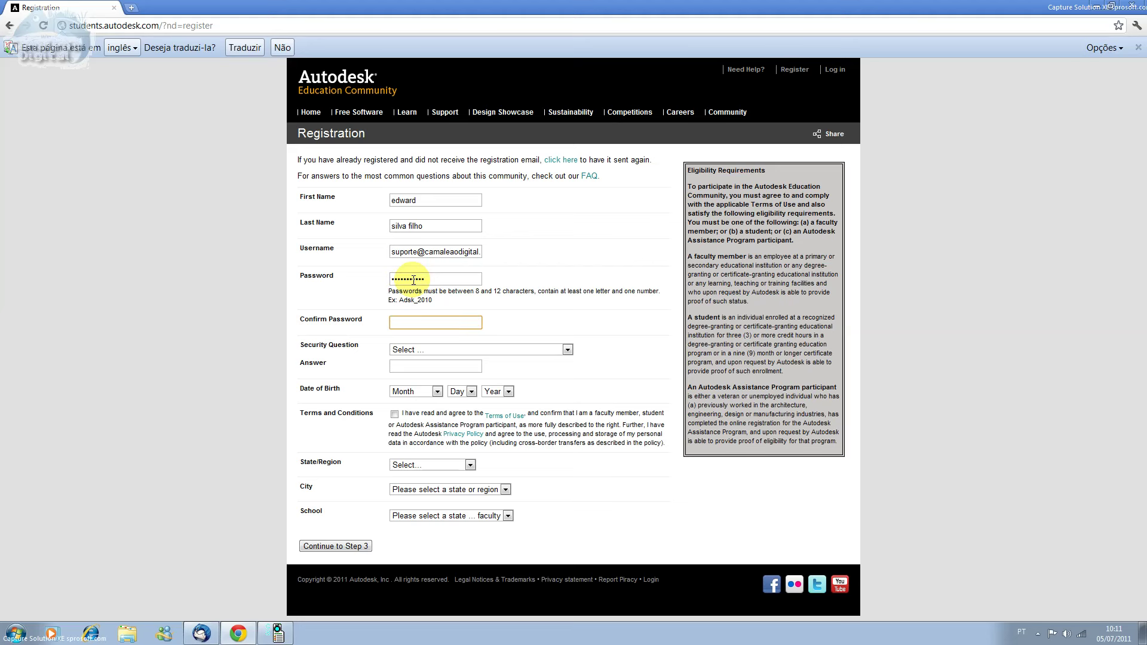
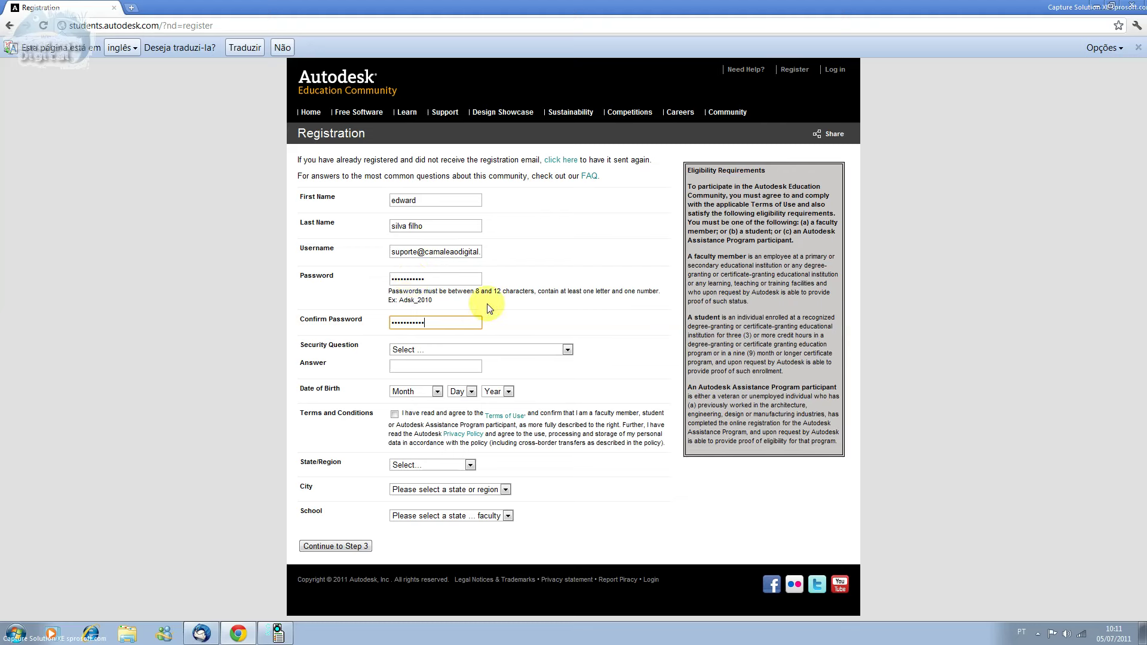
Choose 'What city were you born?' as the security question and enter the answer.
left_click(473, 351)
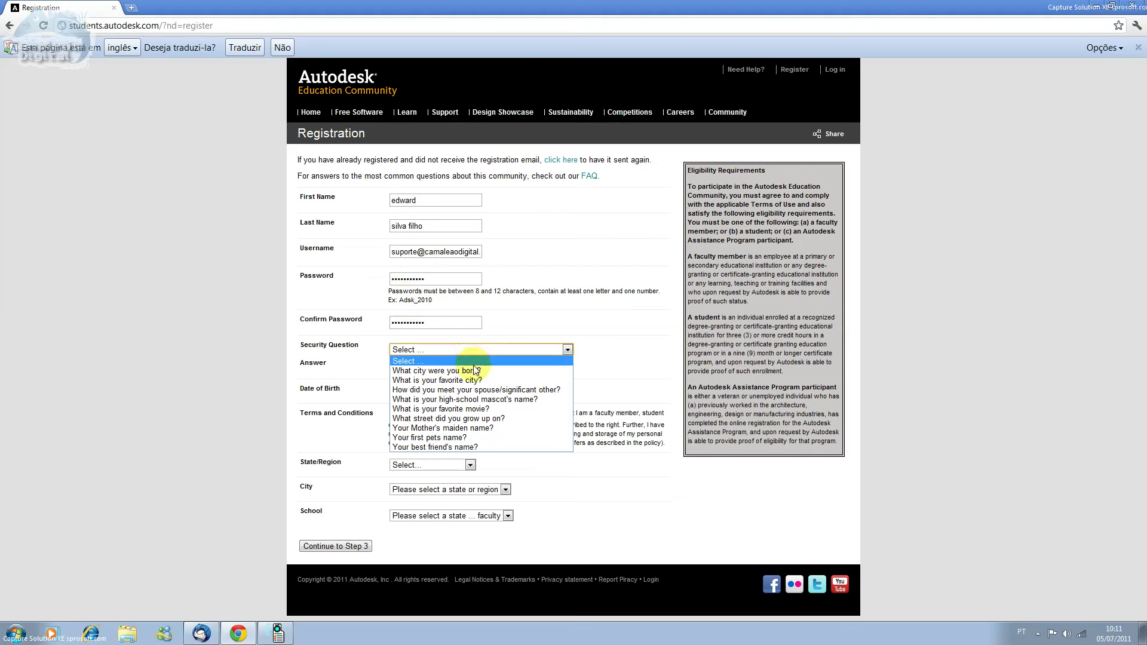
left_click(506, 371)
left_click(451, 367)
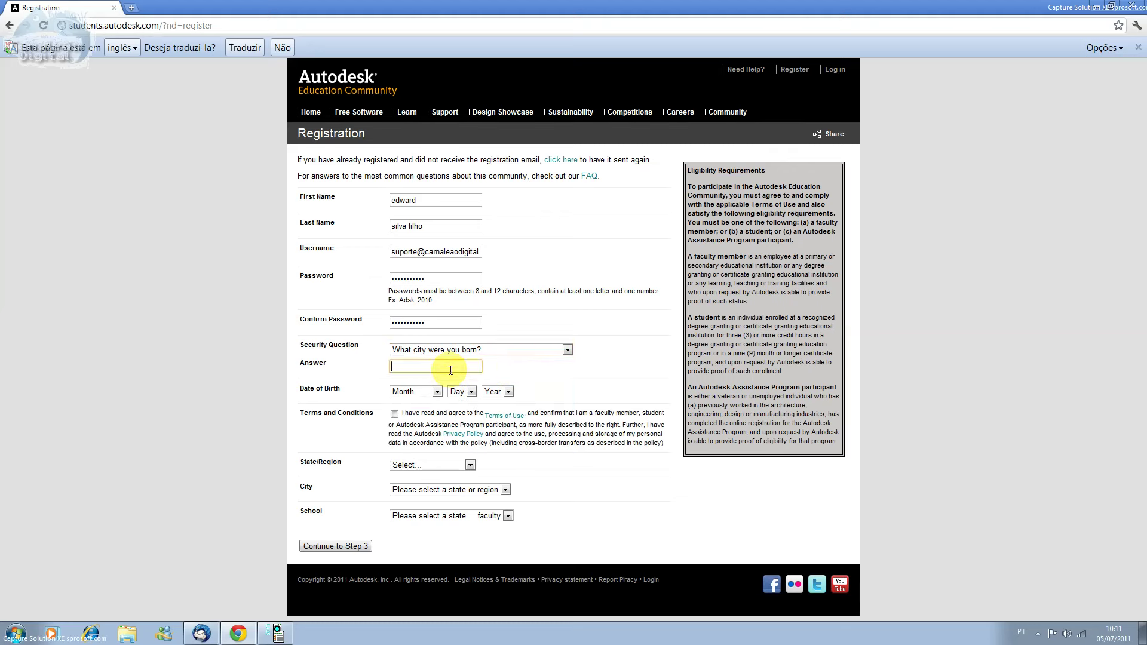
left_click(427, 392)
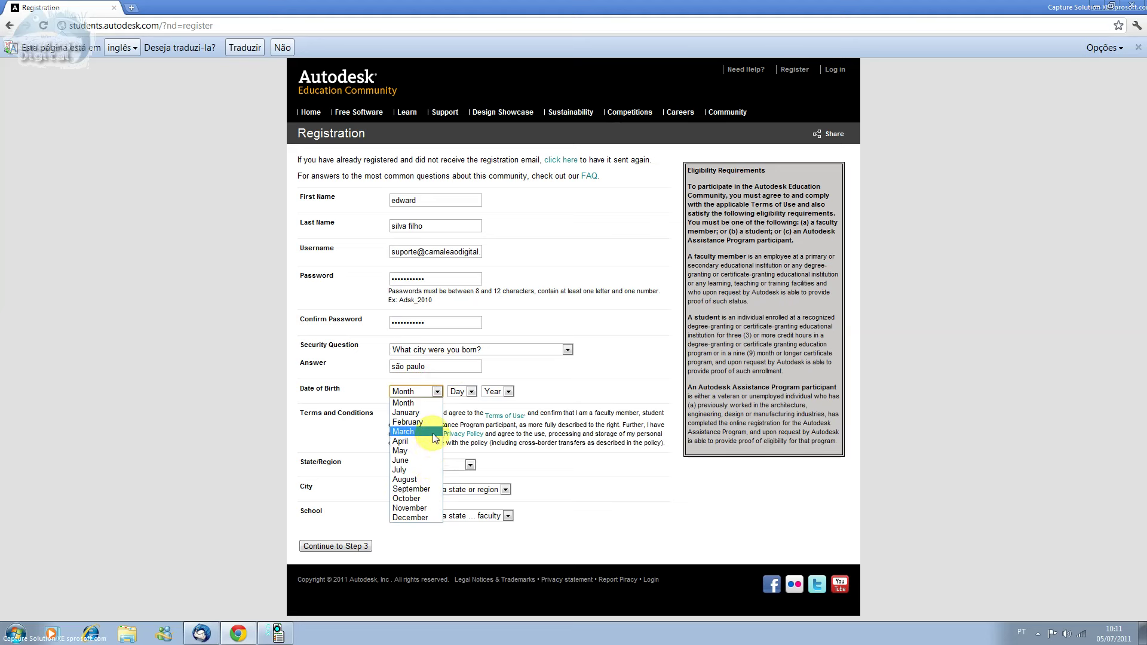
left_click(431, 449)
left_click(463, 392)
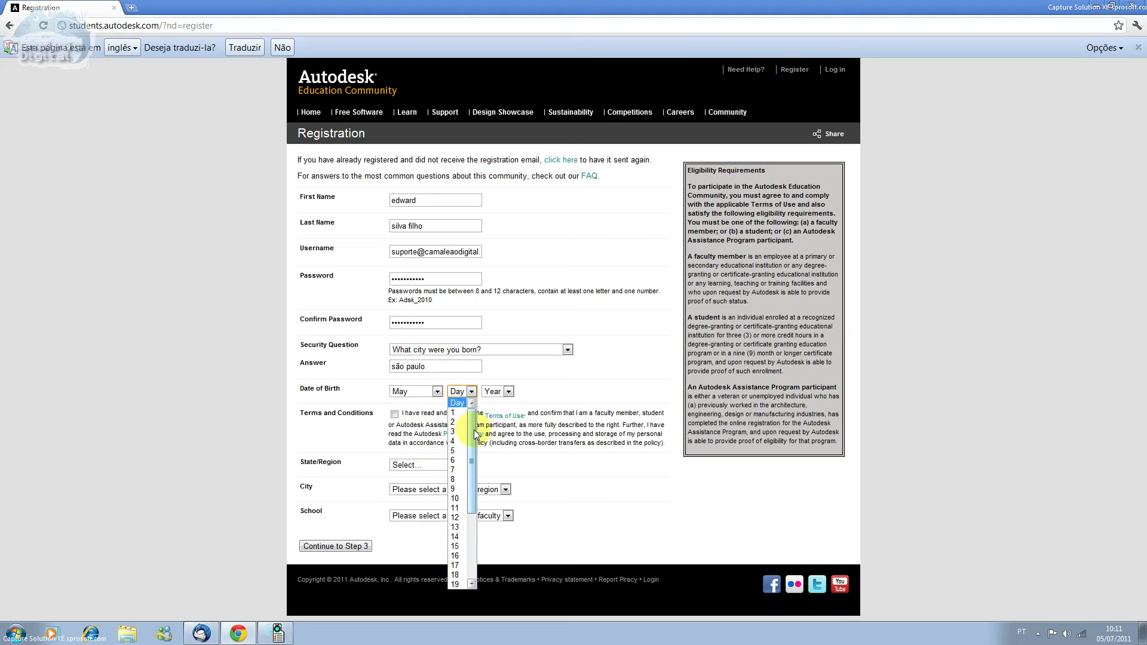
scroll(475, 429, "down", 4)
left_click(456, 545)
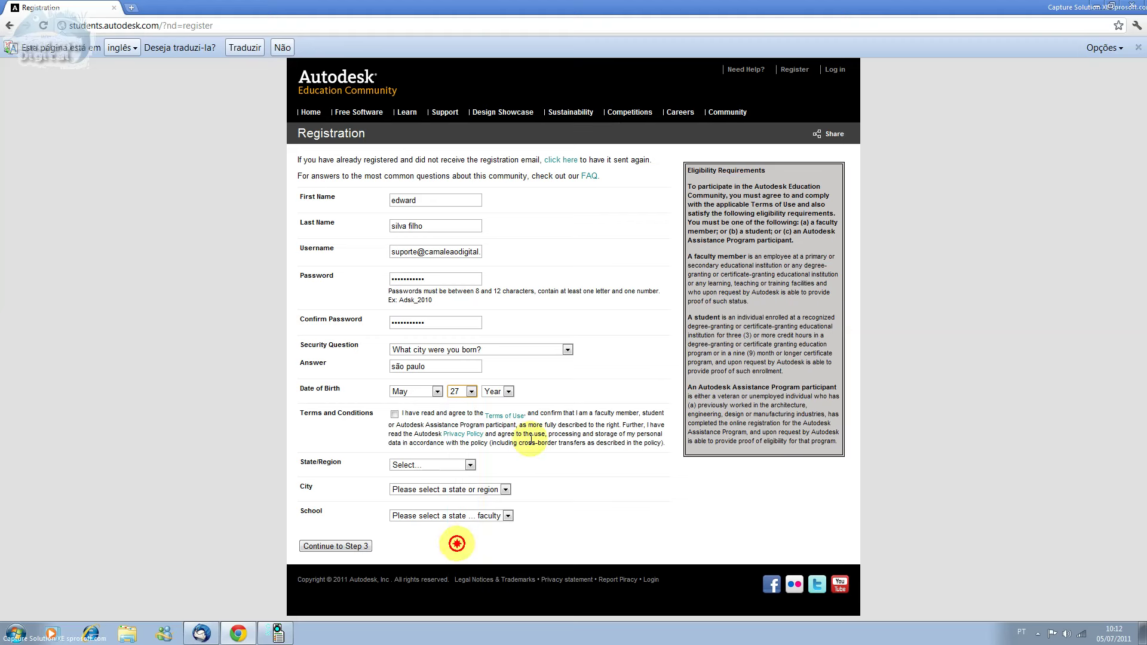
left_click(509, 391)
mouse_move(511, 437)
left_mouse_down()
mouse_move(511, 527)
mouse_move(511, 481)
left_mouse_up()
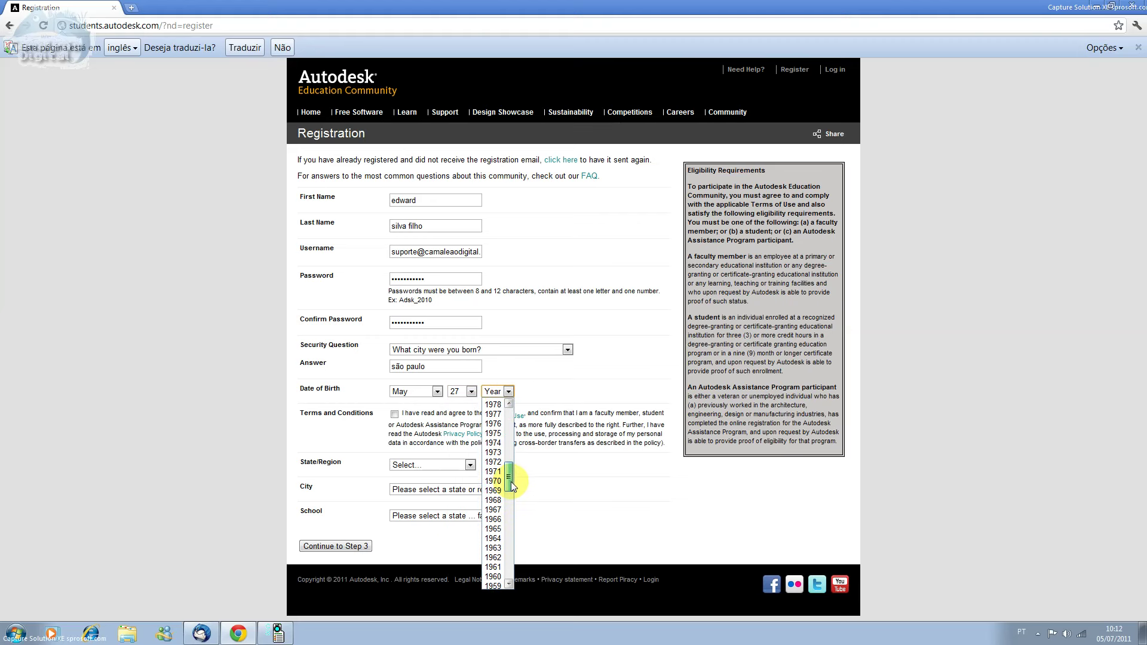
left_click(494, 431)
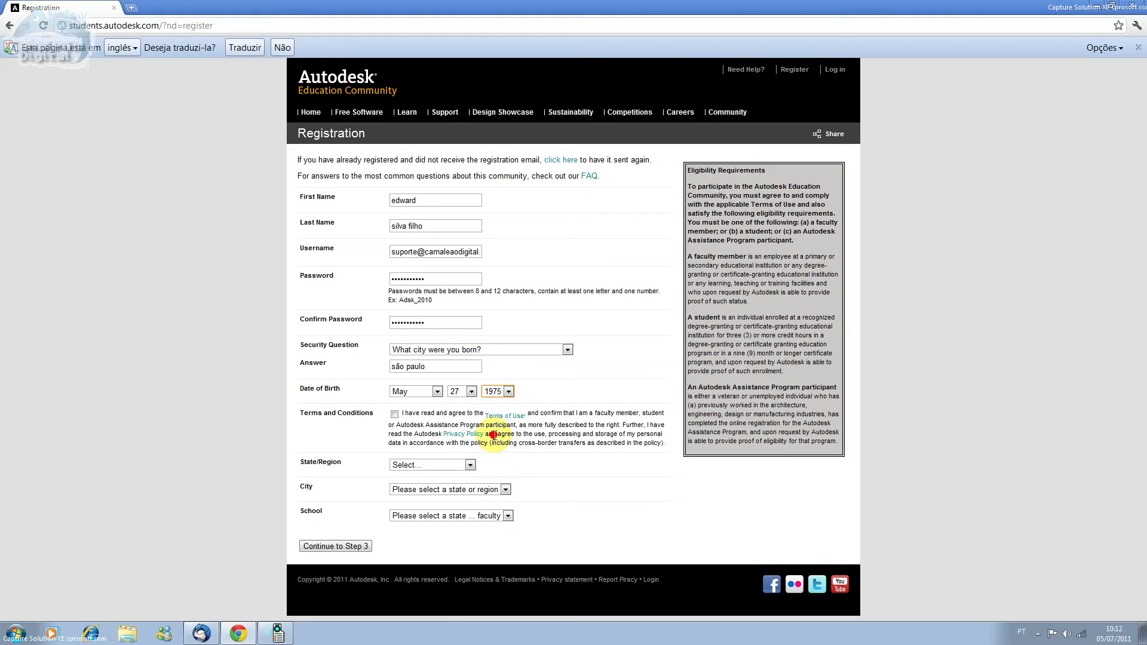
left_click(394, 415)
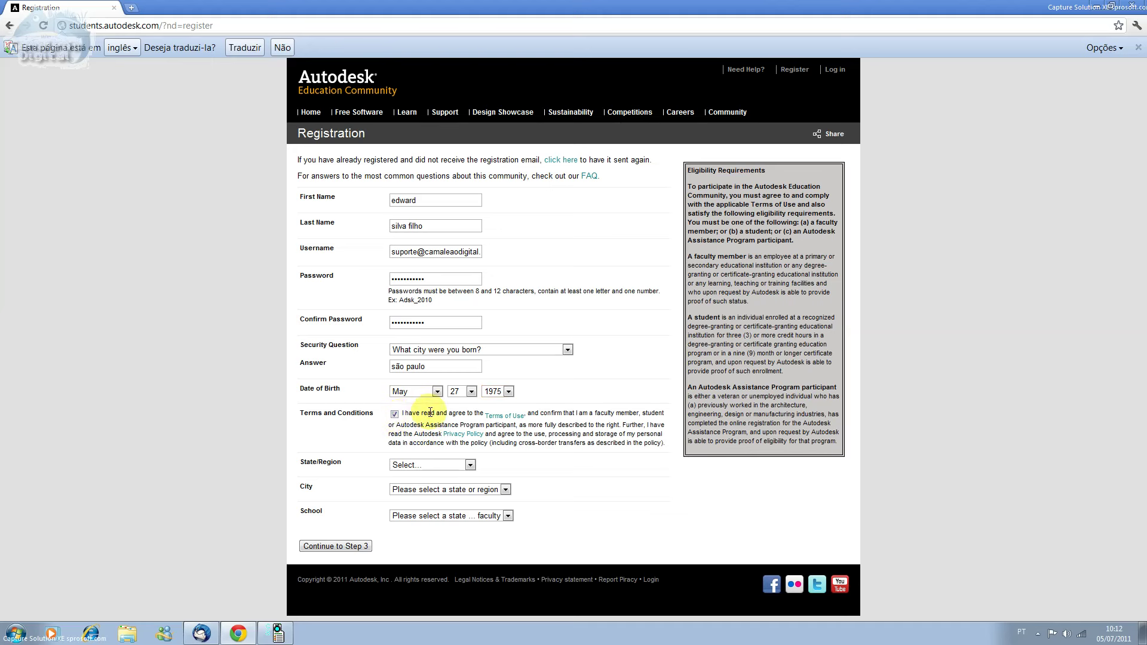
triple_click(603, 421)
left_click(598, 413)
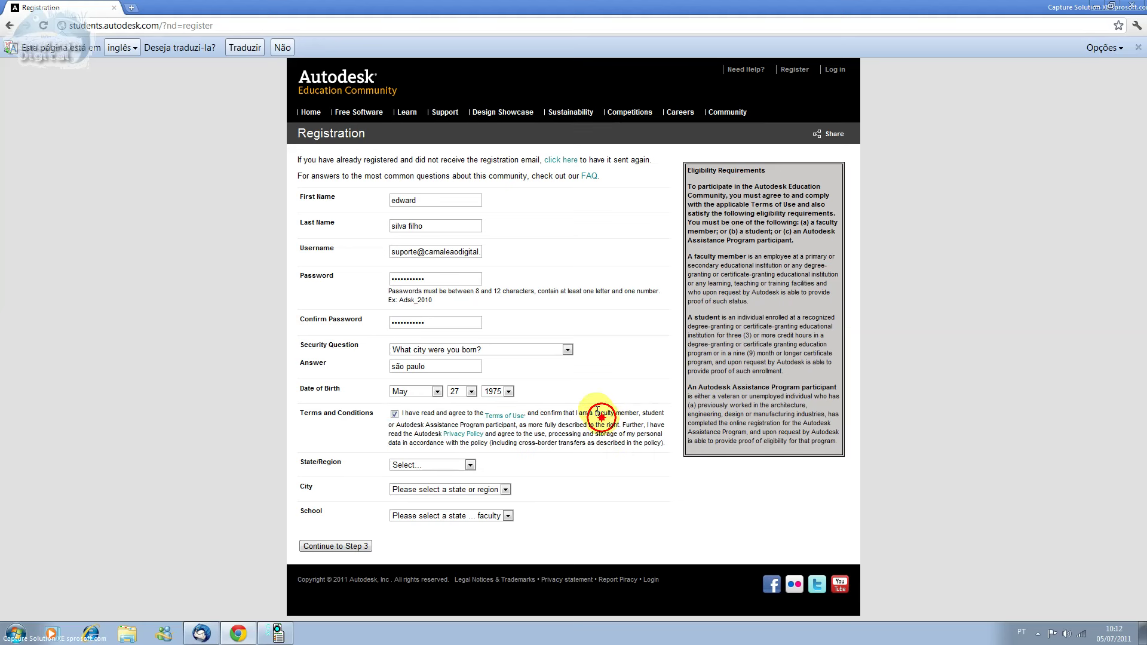
left_click(429, 465)
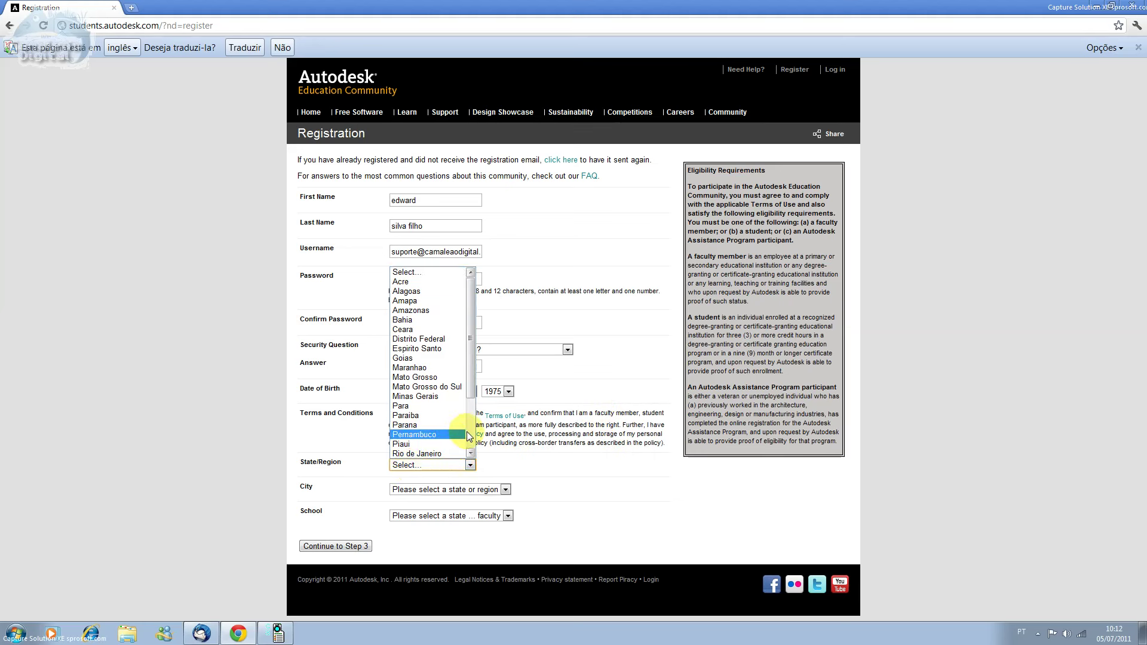
scroll(468, 435, "down", 3)
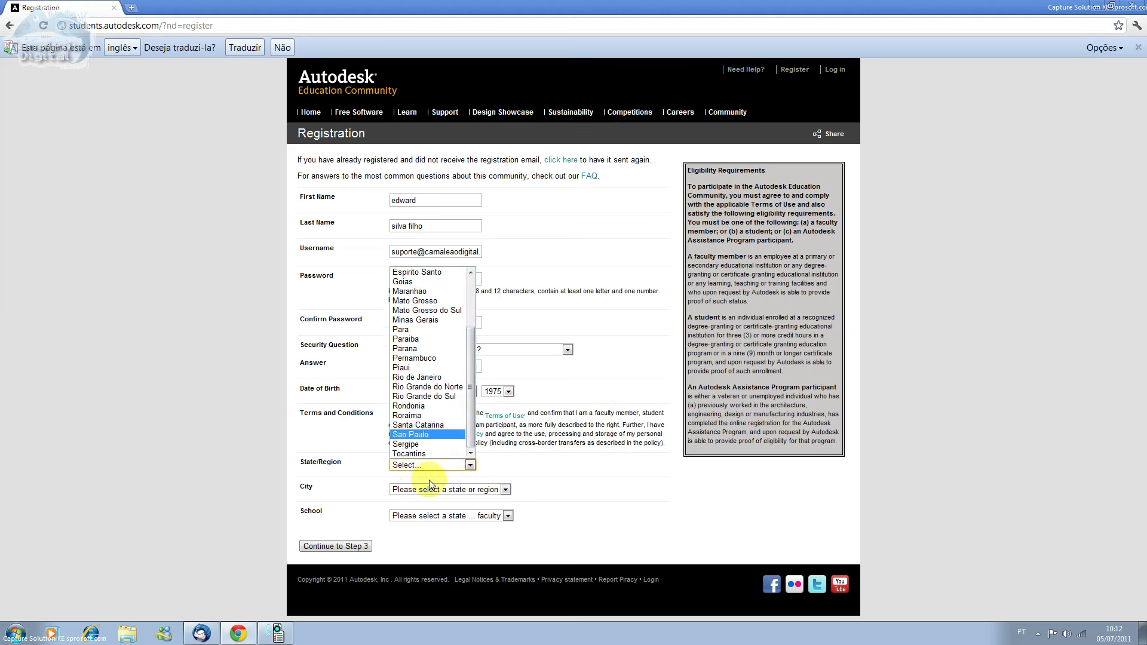
left_click(410, 434)
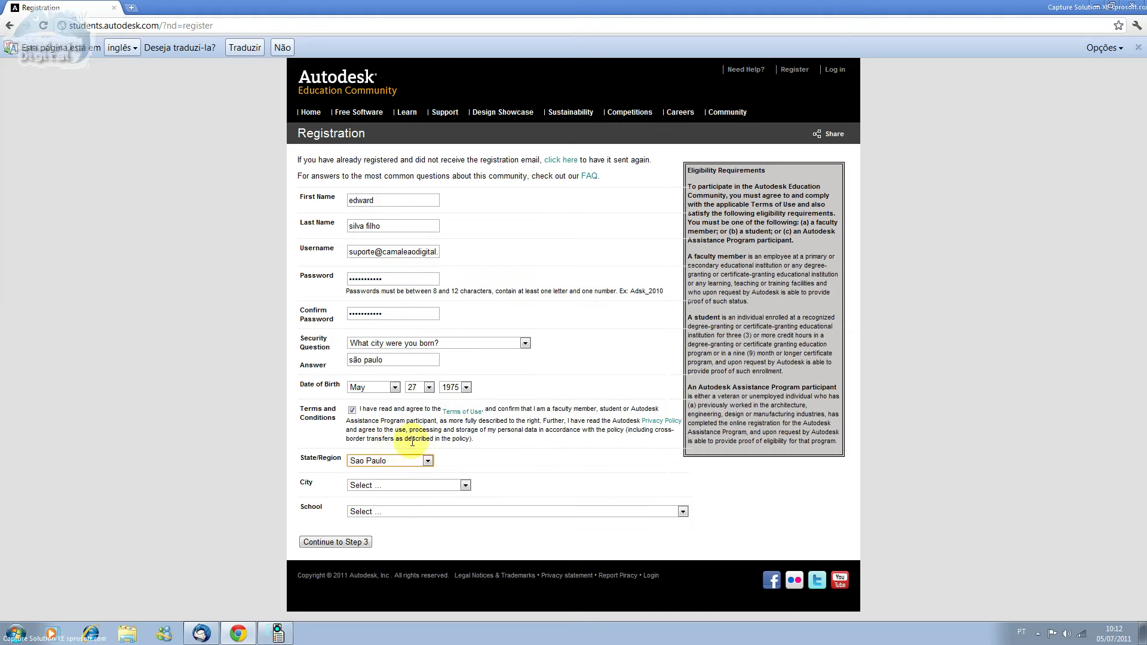
left_click(392, 484)
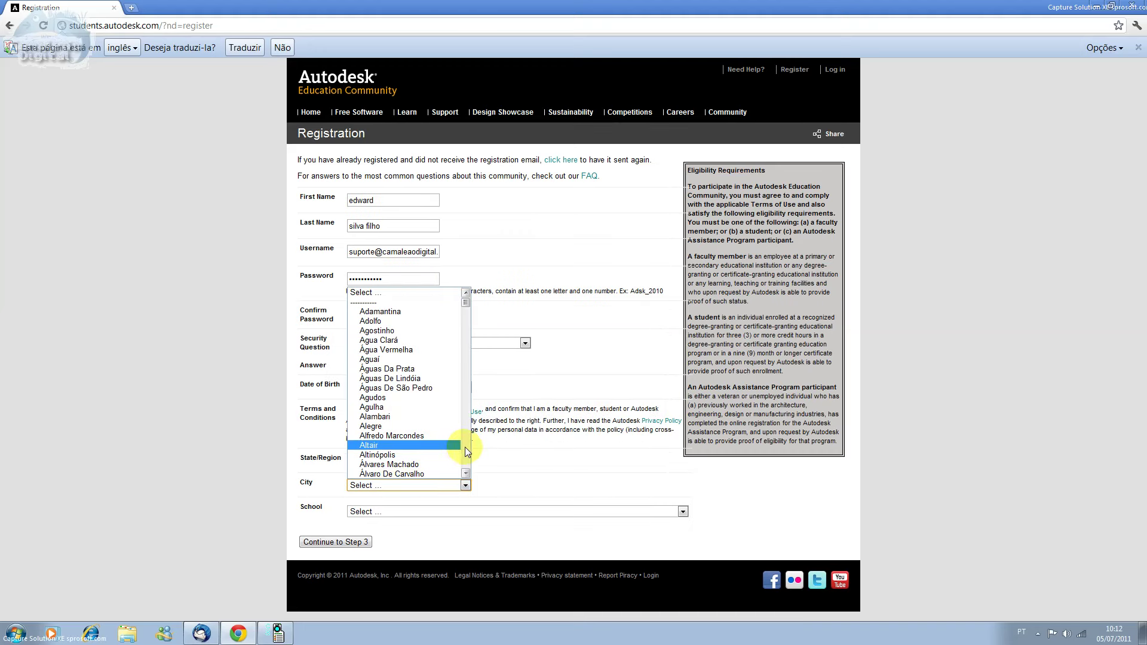
scroll(467, 450, "down", 6)
scroll(465, 406, "down", 7)
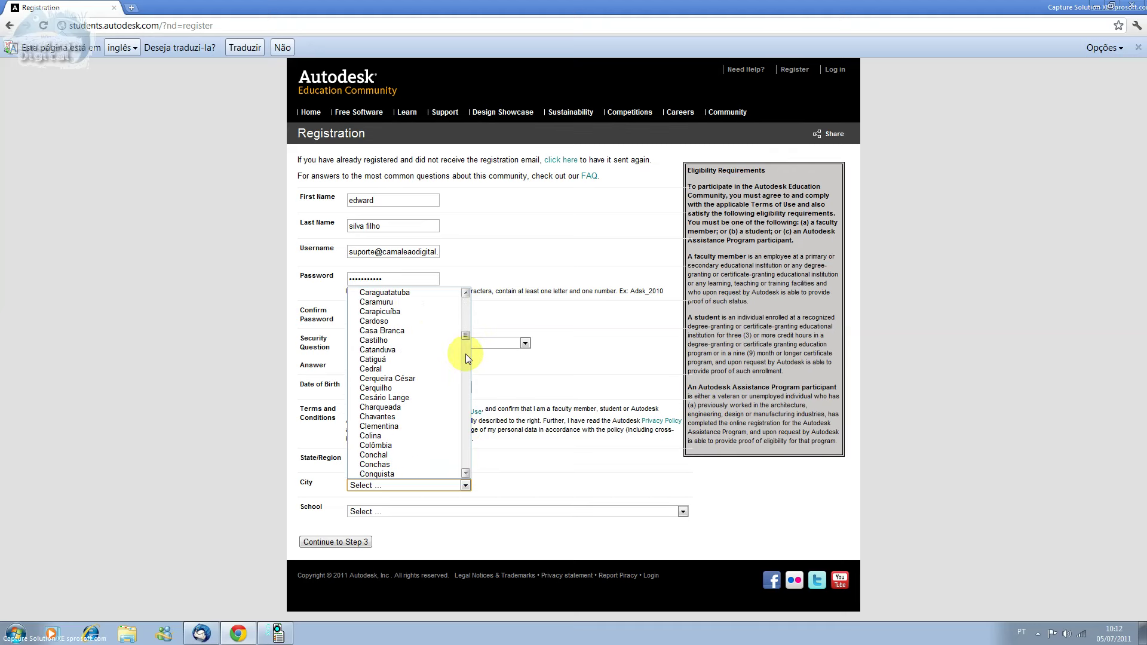
left_click_drag(468, 336, 472, 447)
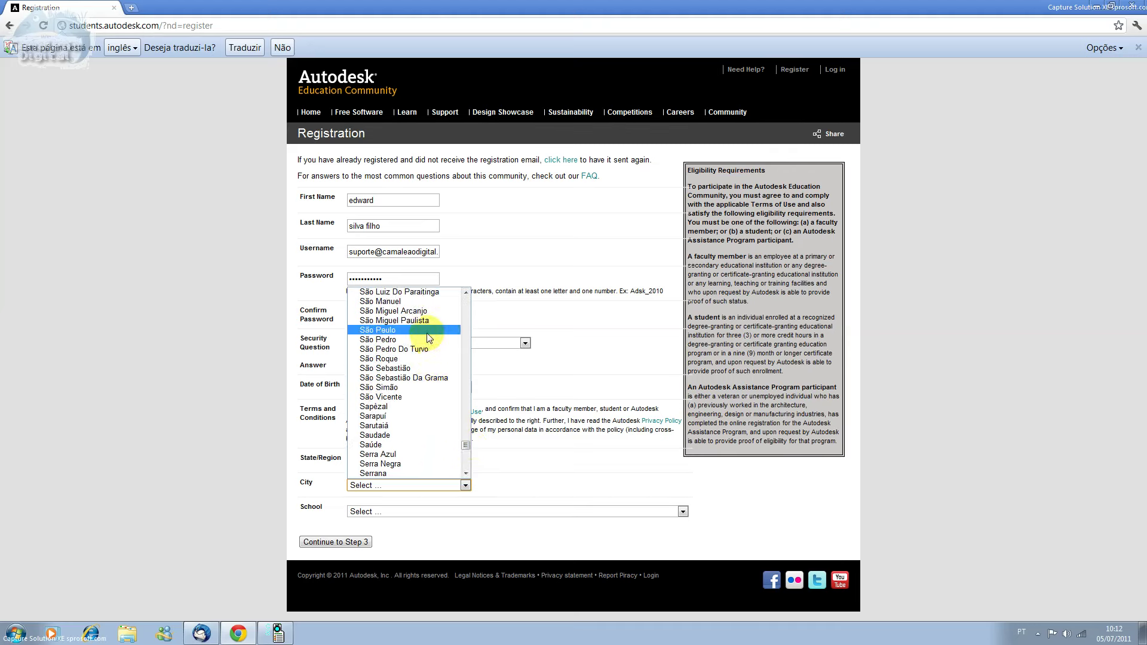
left_click(426, 331)
Choose Homeschool (Brazil) as the school and continue to step 3.
left_click(398, 515)
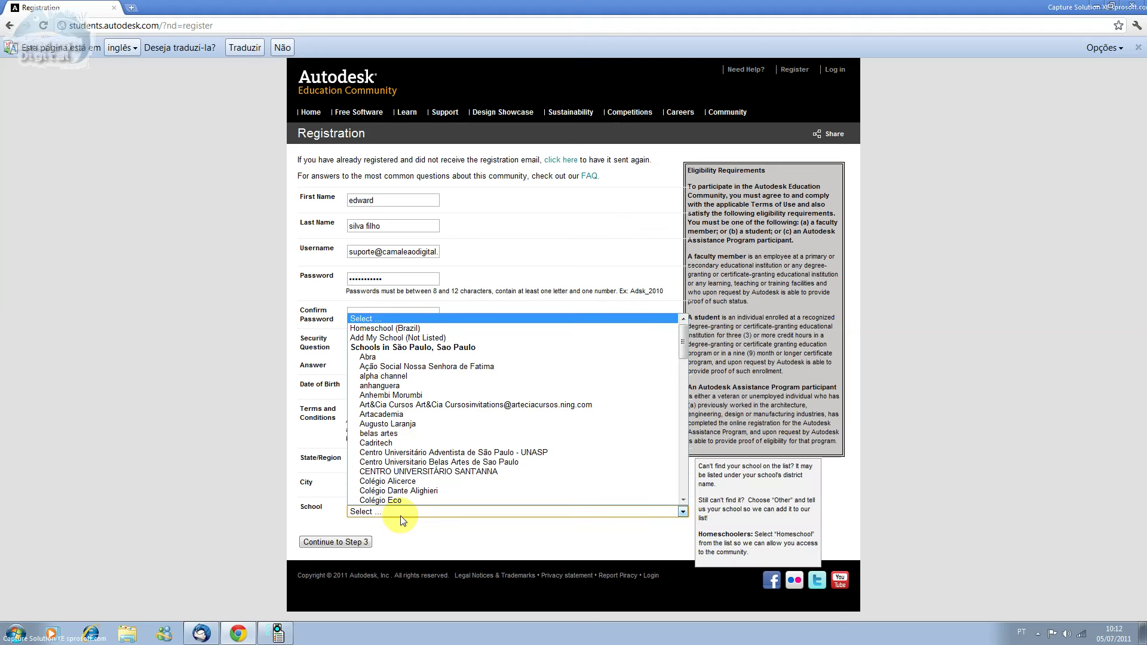
left_click(423, 330)
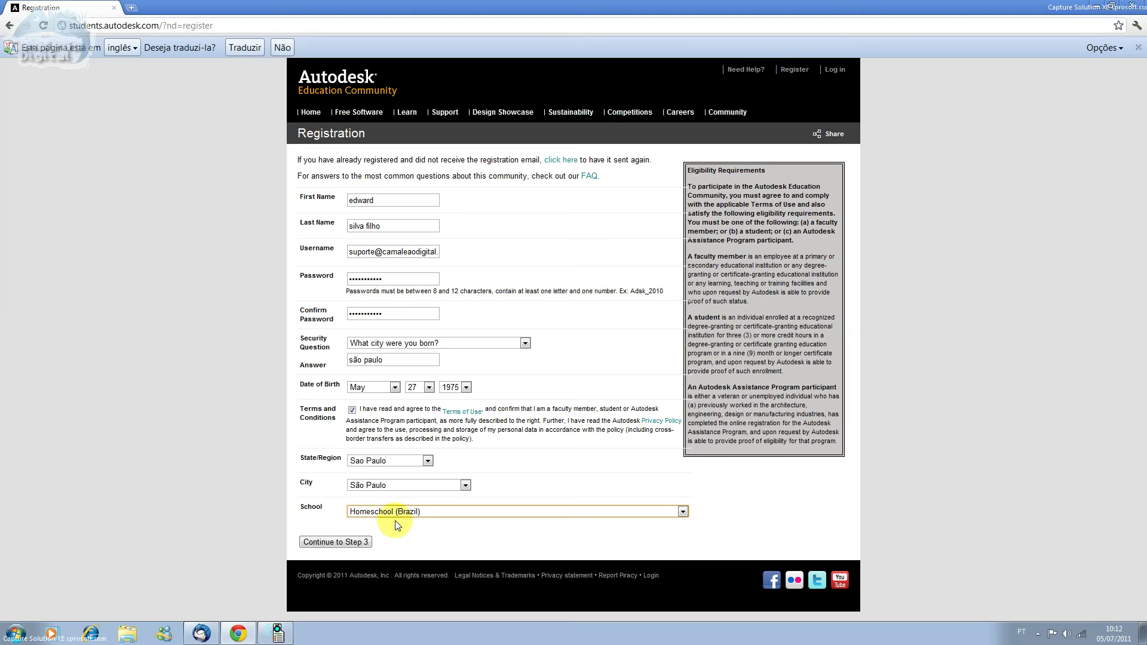
left_click(359, 542)
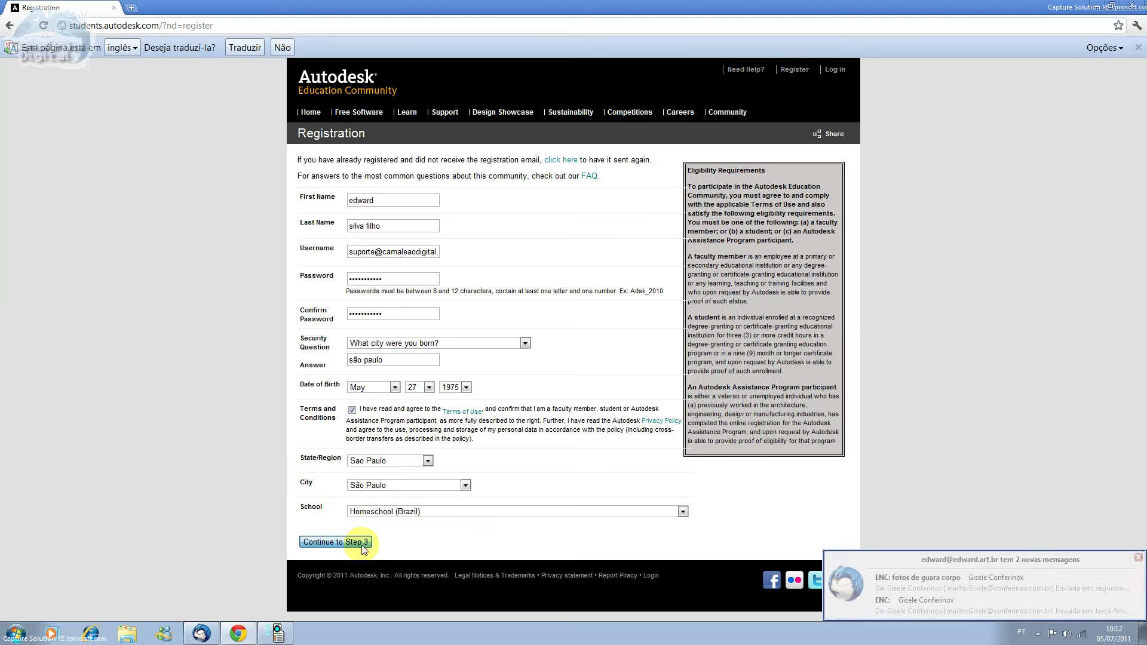
Dismiss the new-mail notification and show the registered account's inbox in Thunderbird.
left_click(1137, 555)
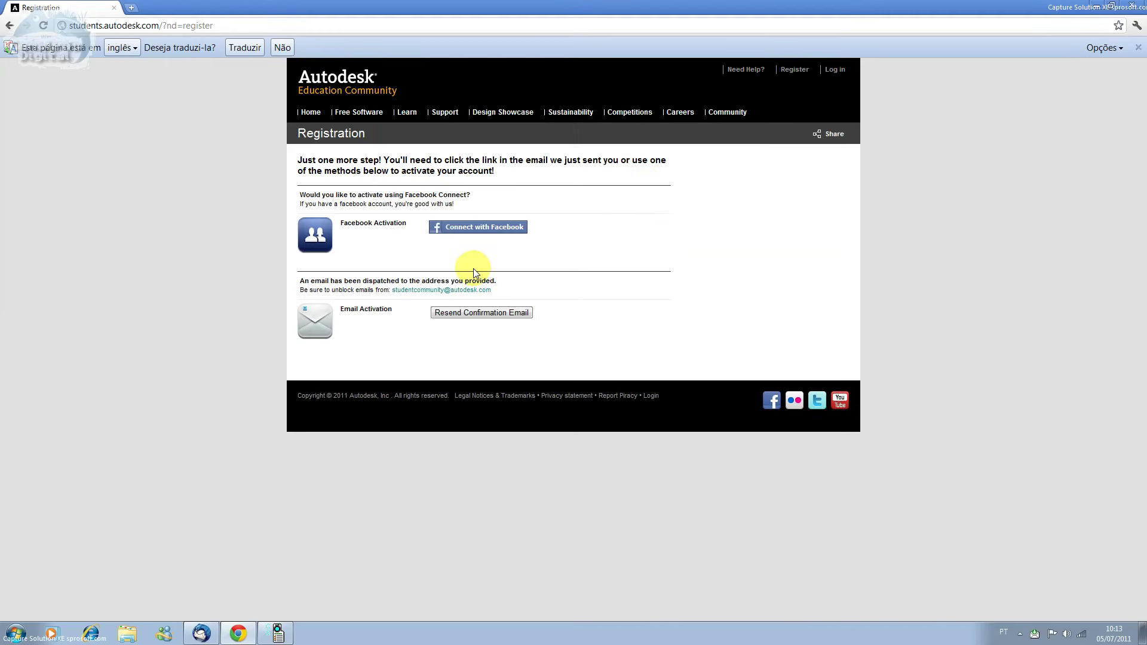
left_click(203, 632)
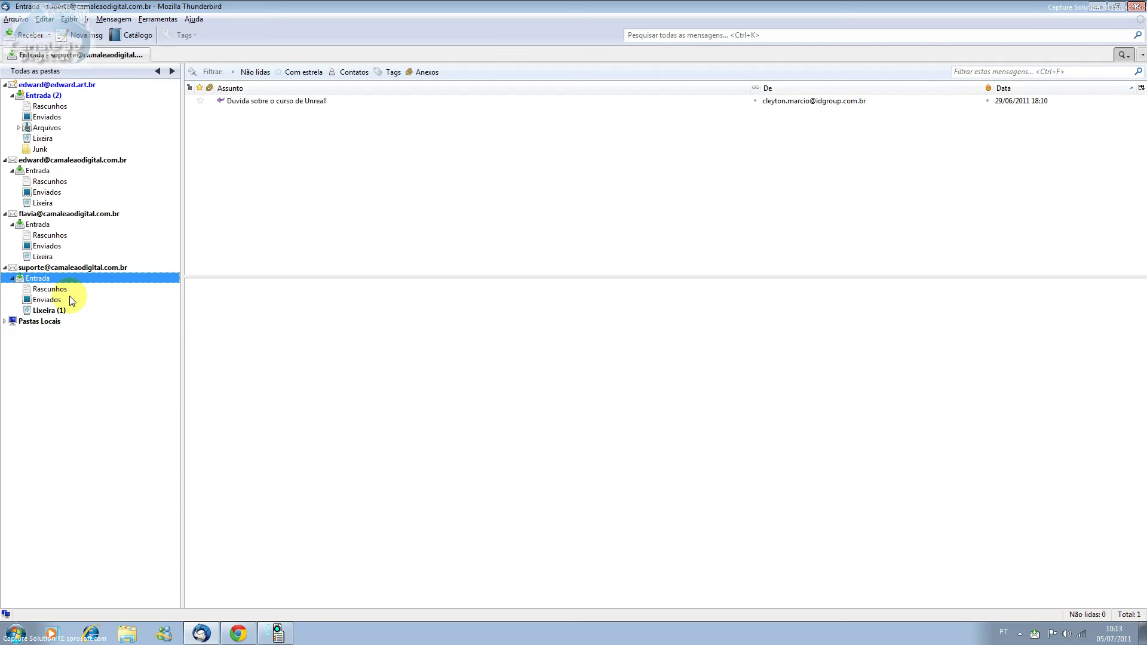
left_click(57, 279)
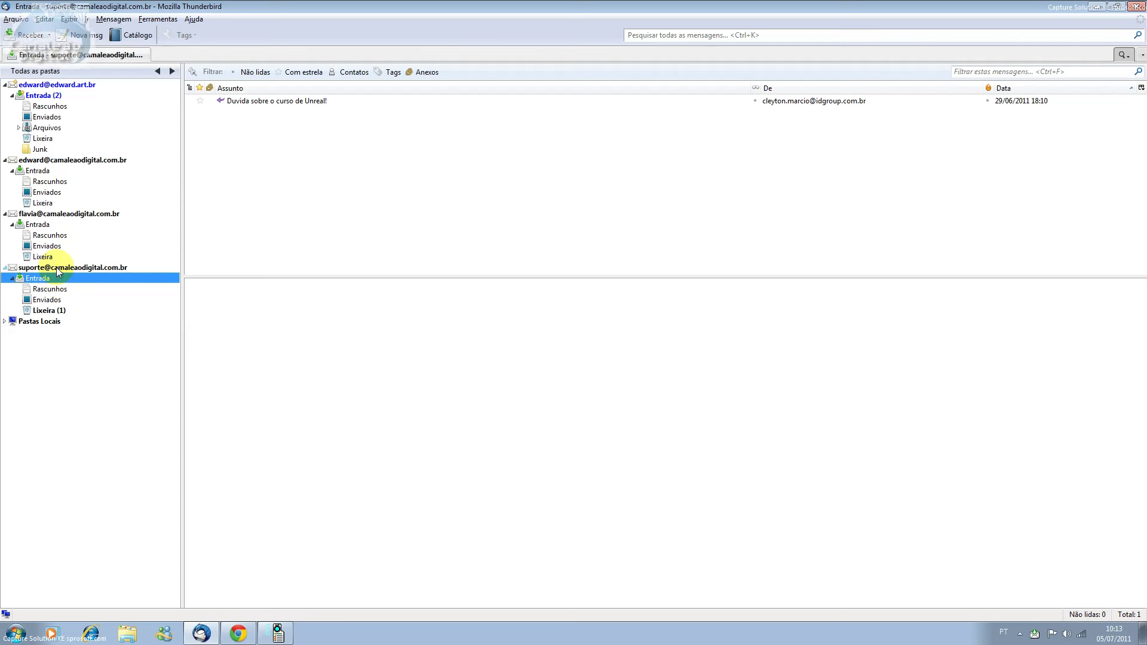
Fetch new mail, open the Autodesk activation email, and select its full activation link.
left_click(38, 34)
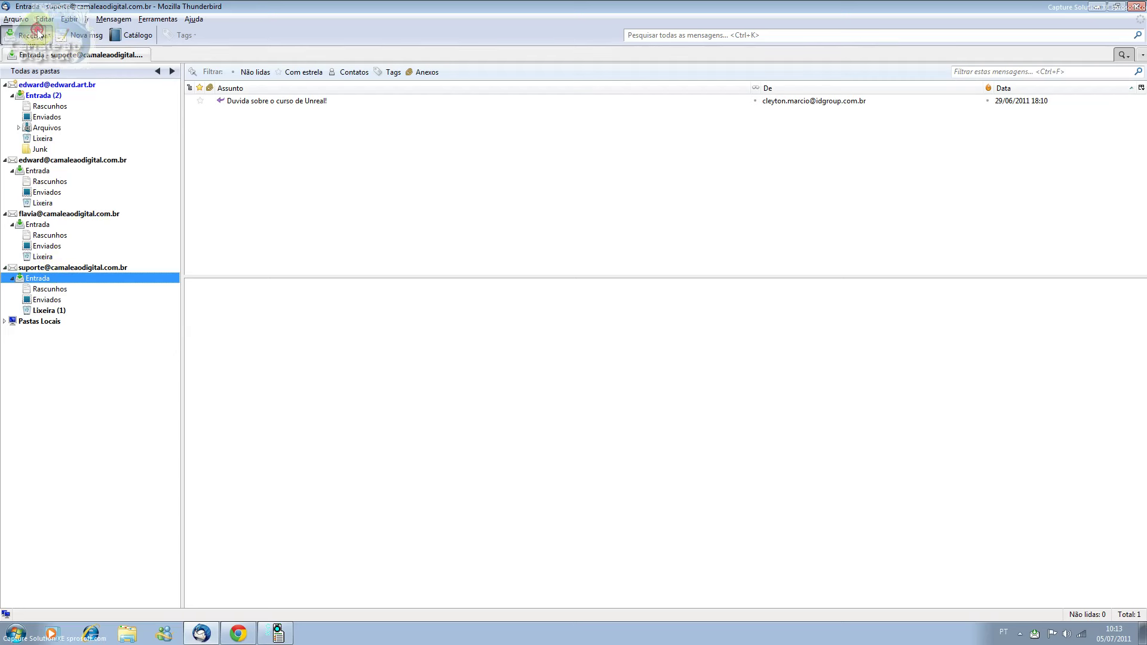
left_click(38, 34)
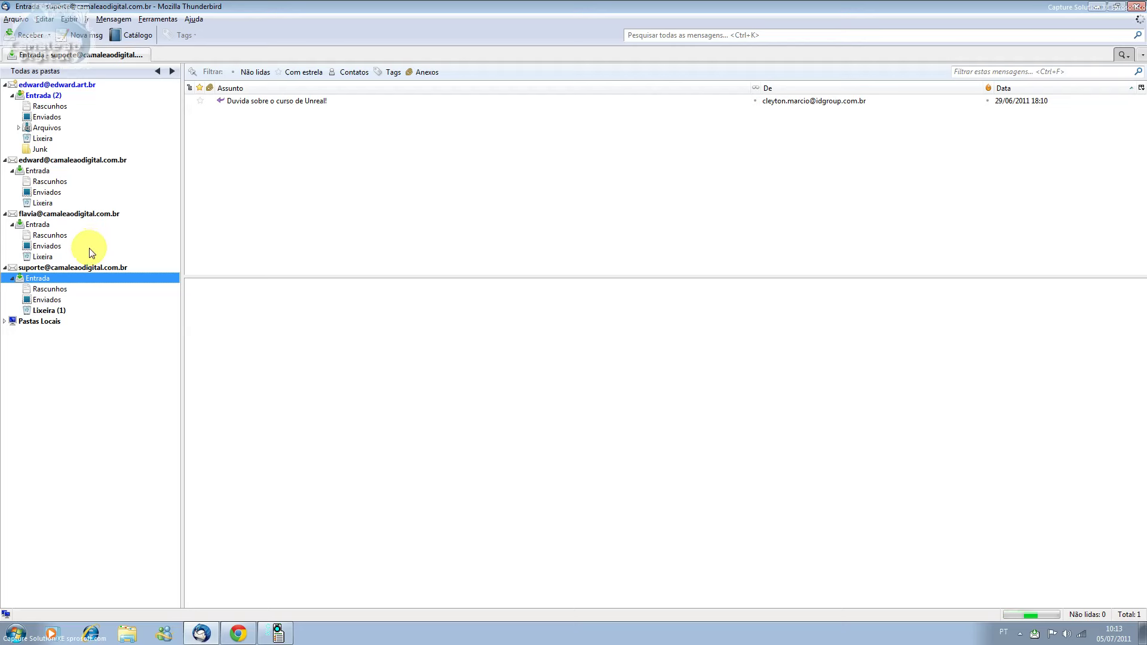
left_click(416, 111)
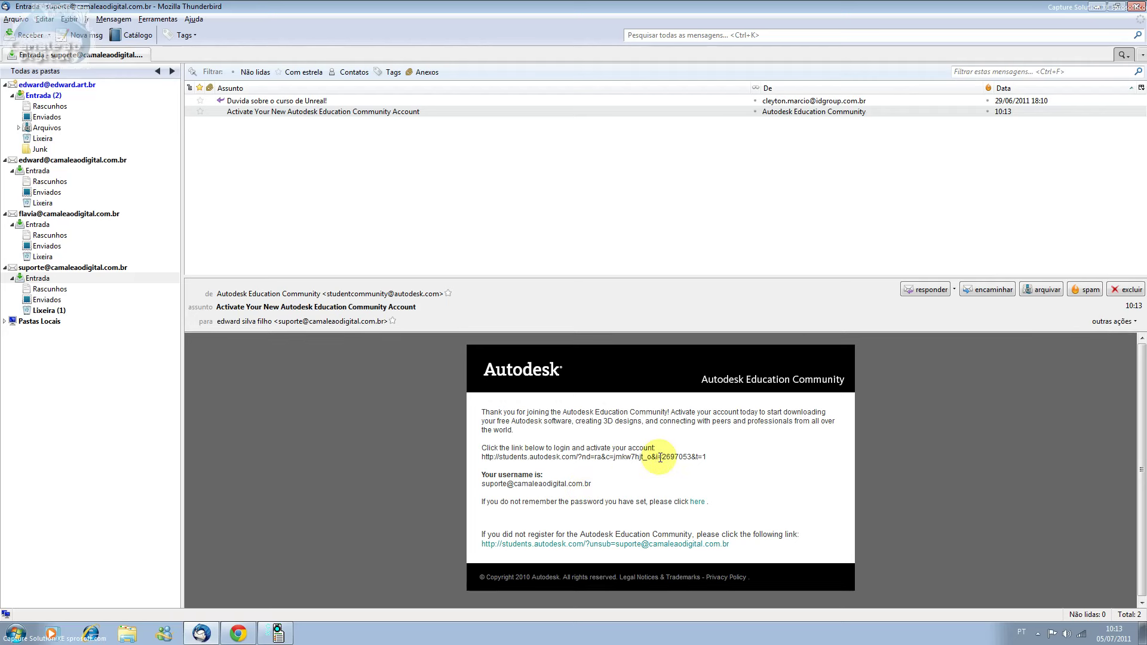
left_click_drag(705, 457, 625, 458)
left_click(511, 466)
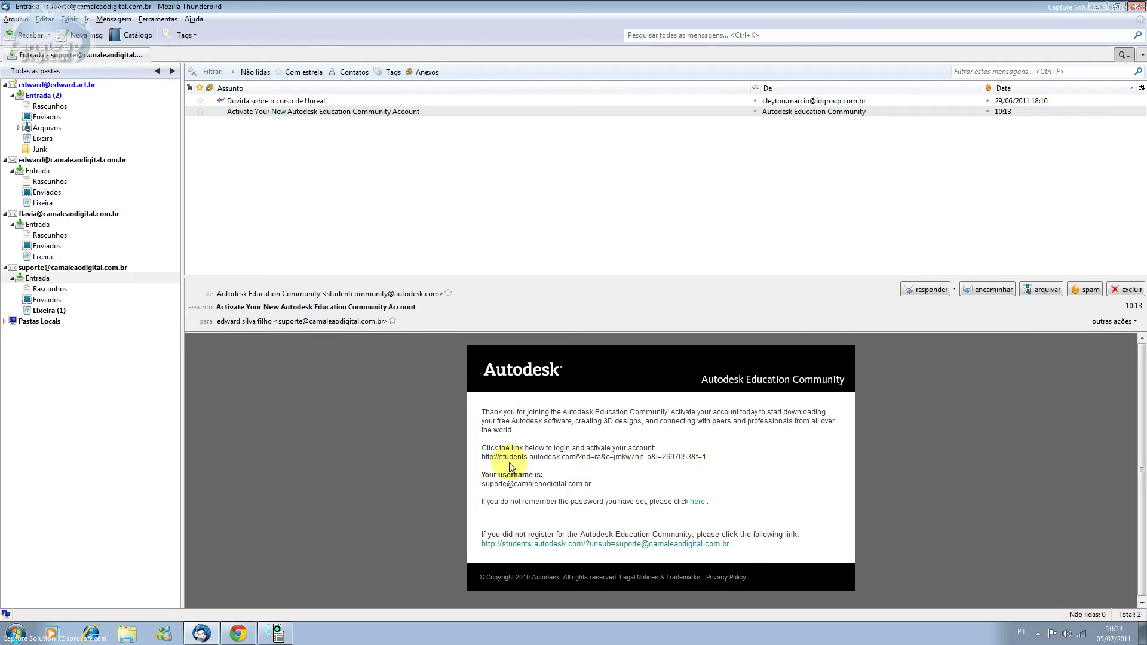
triple_click(510, 463)
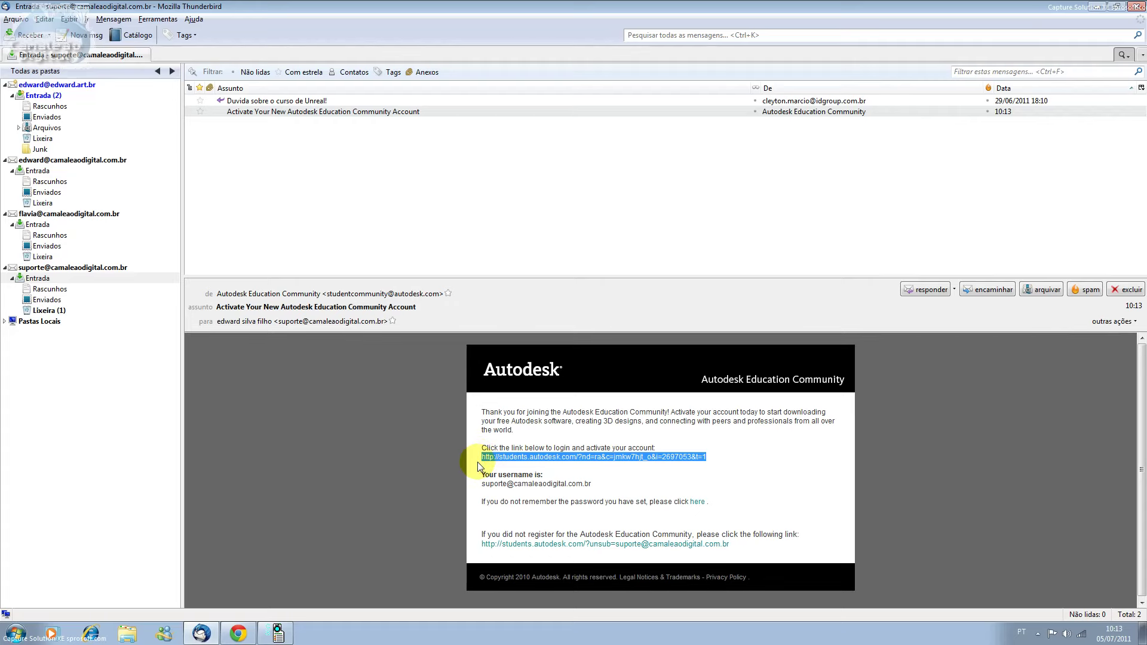
Back in the browser, load the copied account activation link in the address bar.
left_click(238, 634)
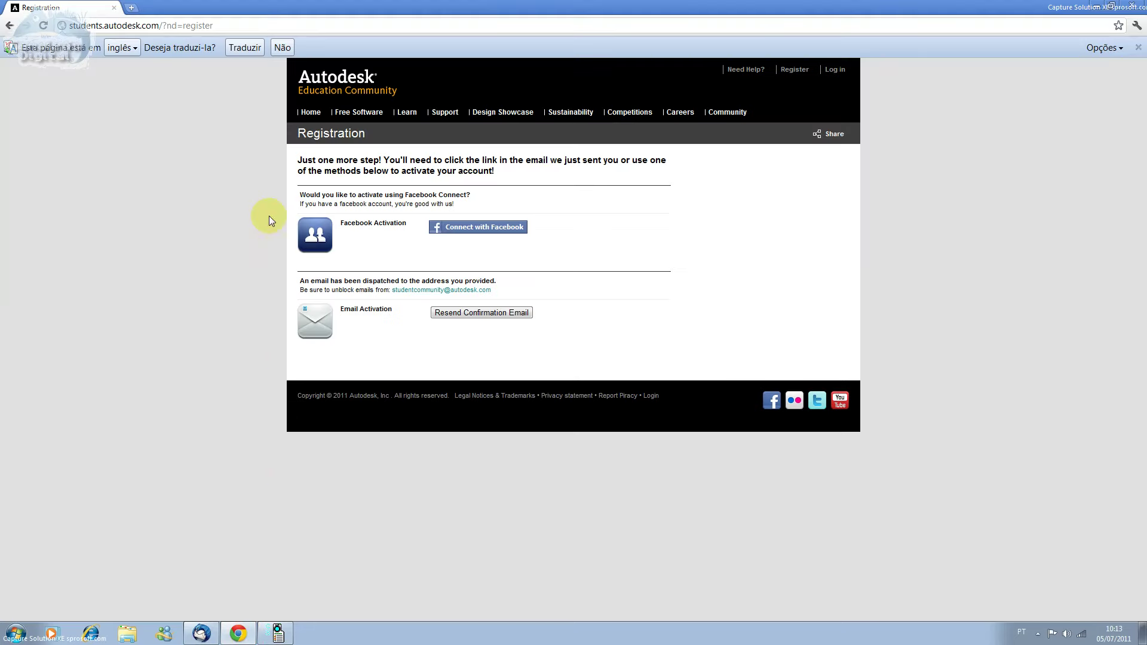
left_click(266, 27)
key("ctrl+v")
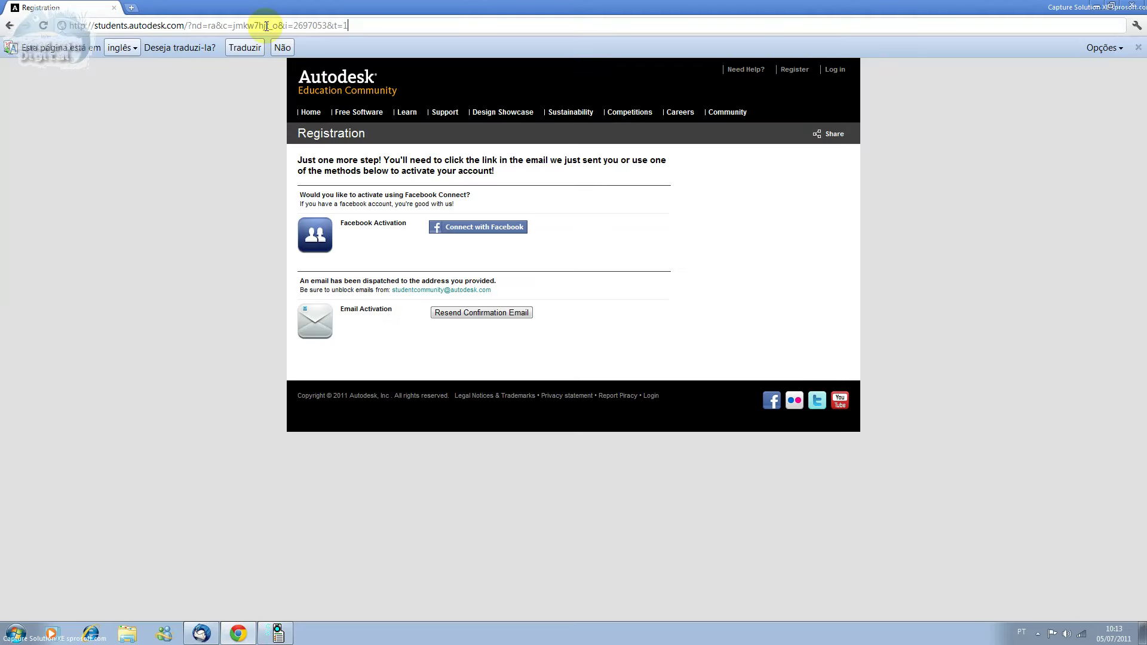
key("Return")
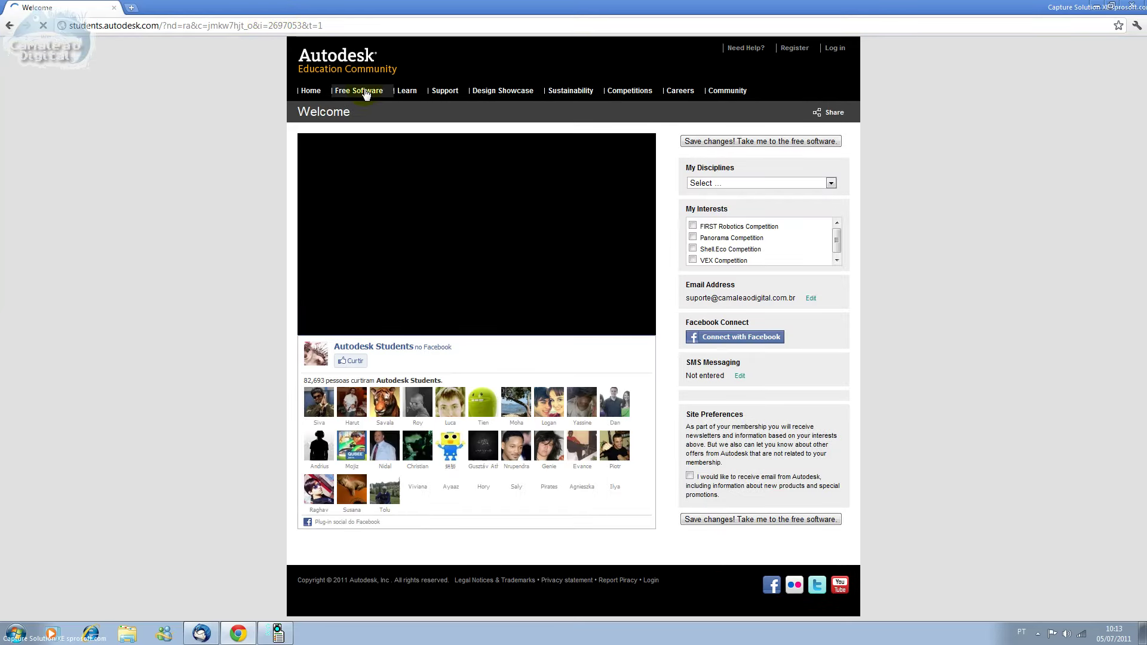
Go to the free software downloads and expand the Autodesk Maya catalog entry.
left_click(366, 93)
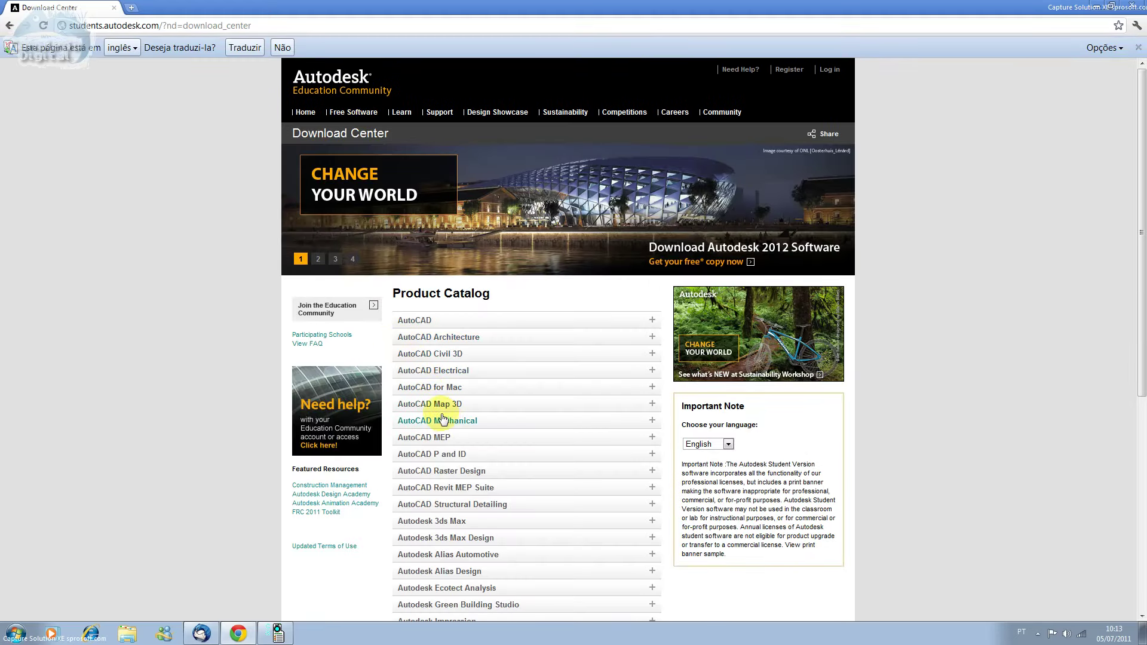
scroll(442, 419, "down", 3)
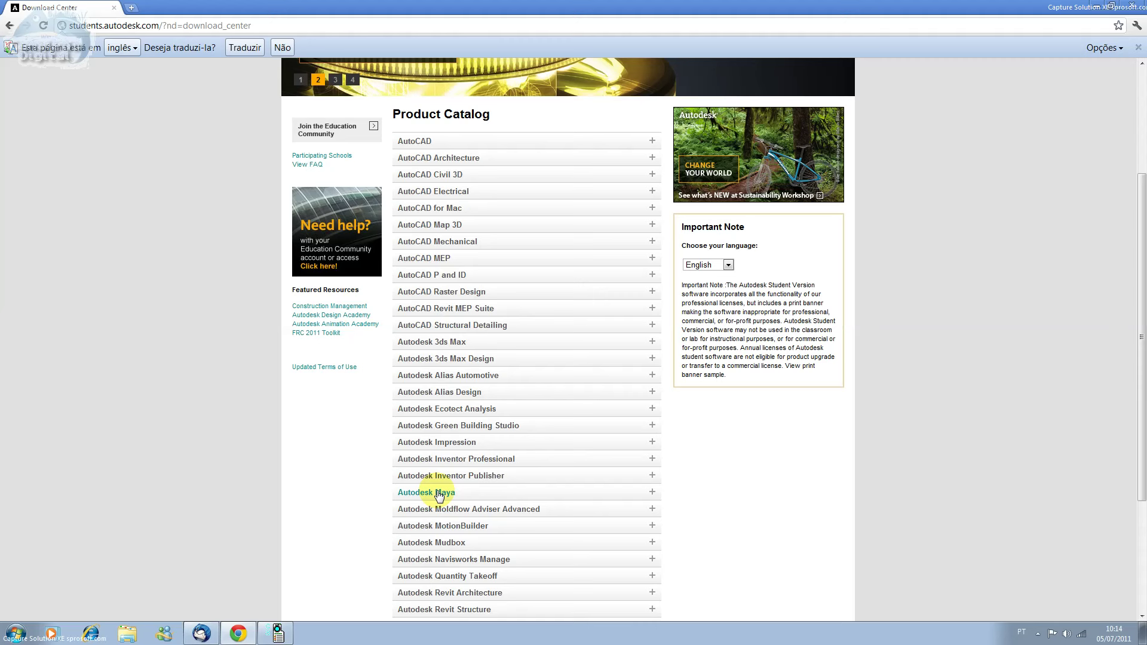
left_click(439, 495)
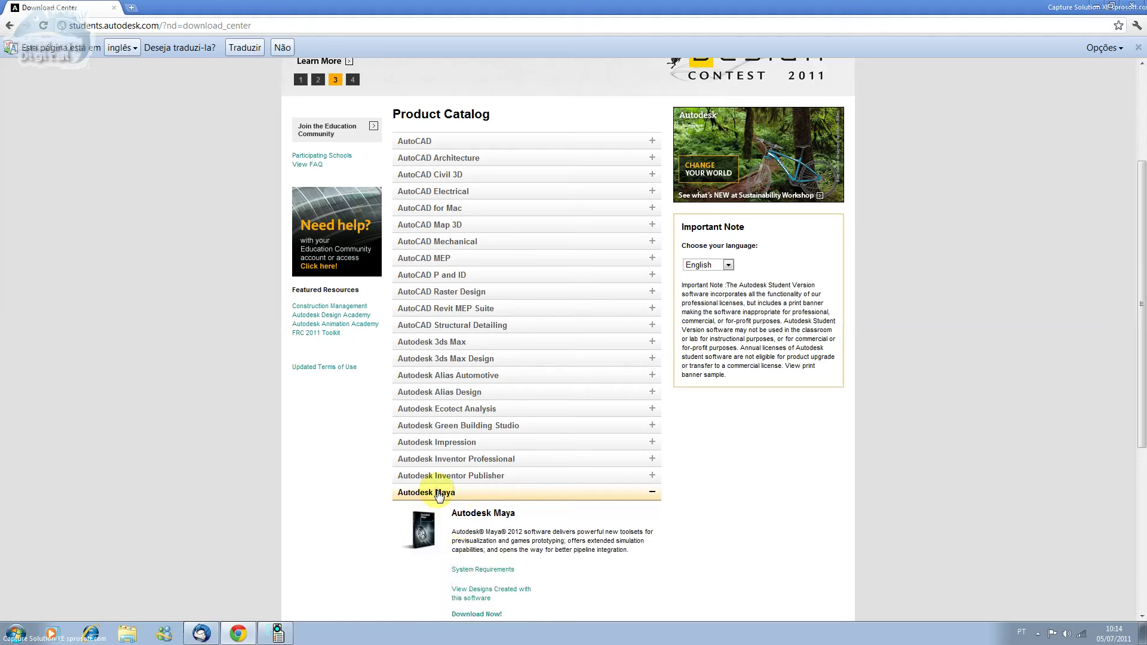
Start the Autodesk Maya download and clear the sign-in form's Username field.
scroll(495, 591, "down", 2)
left_click(484, 494)
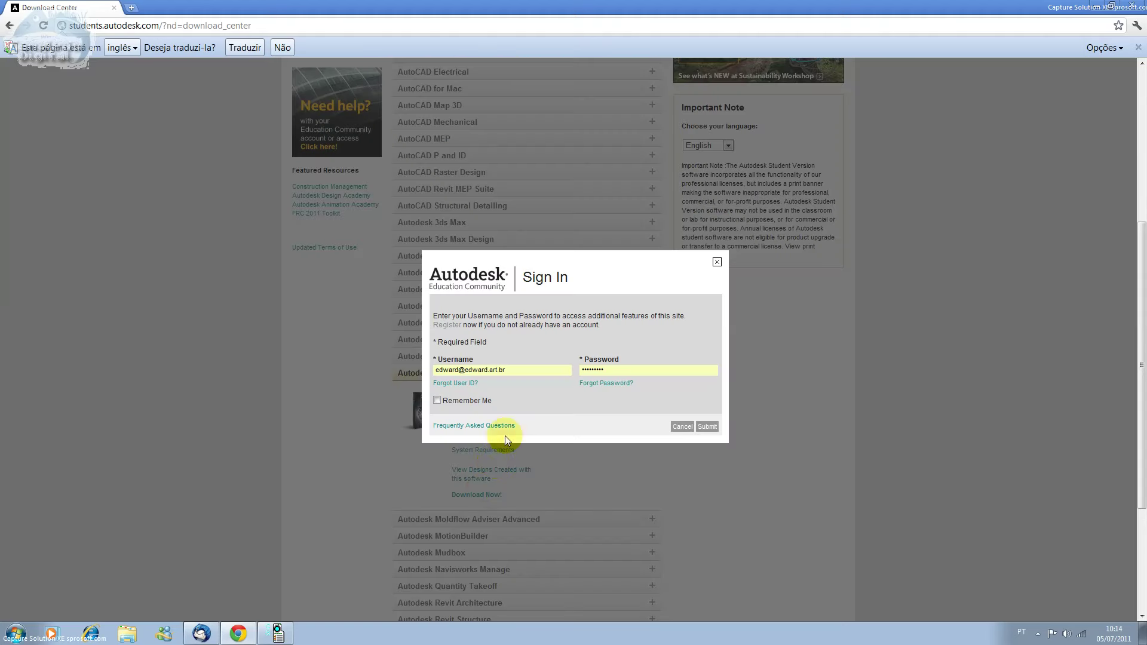
left_click(496, 370)
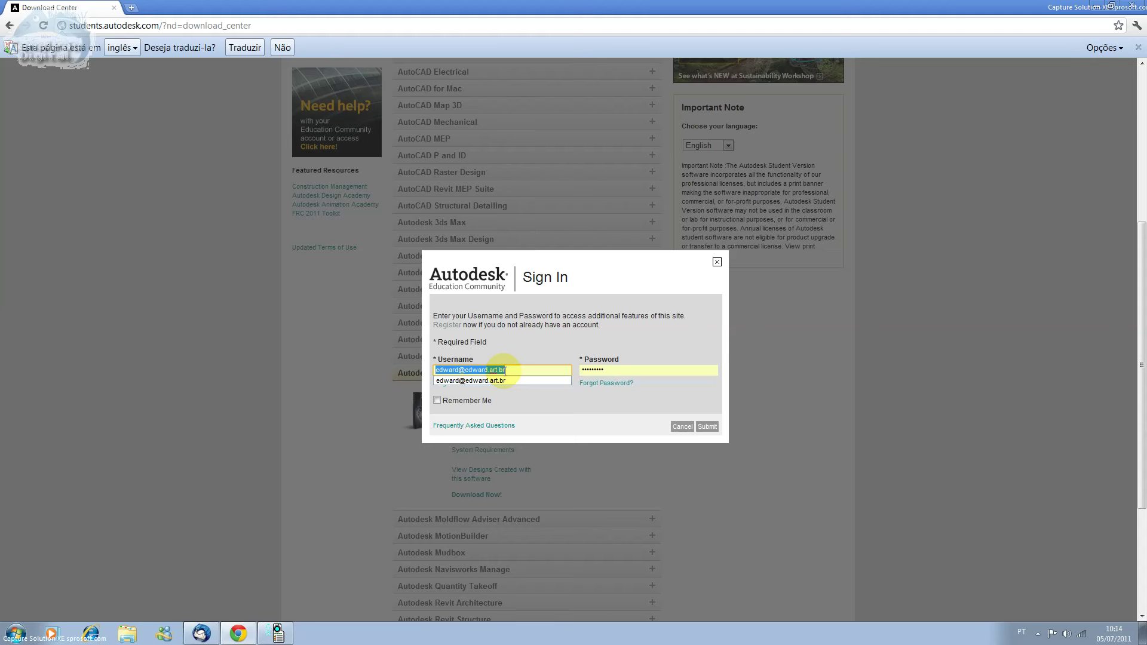
key("ctrl+v")
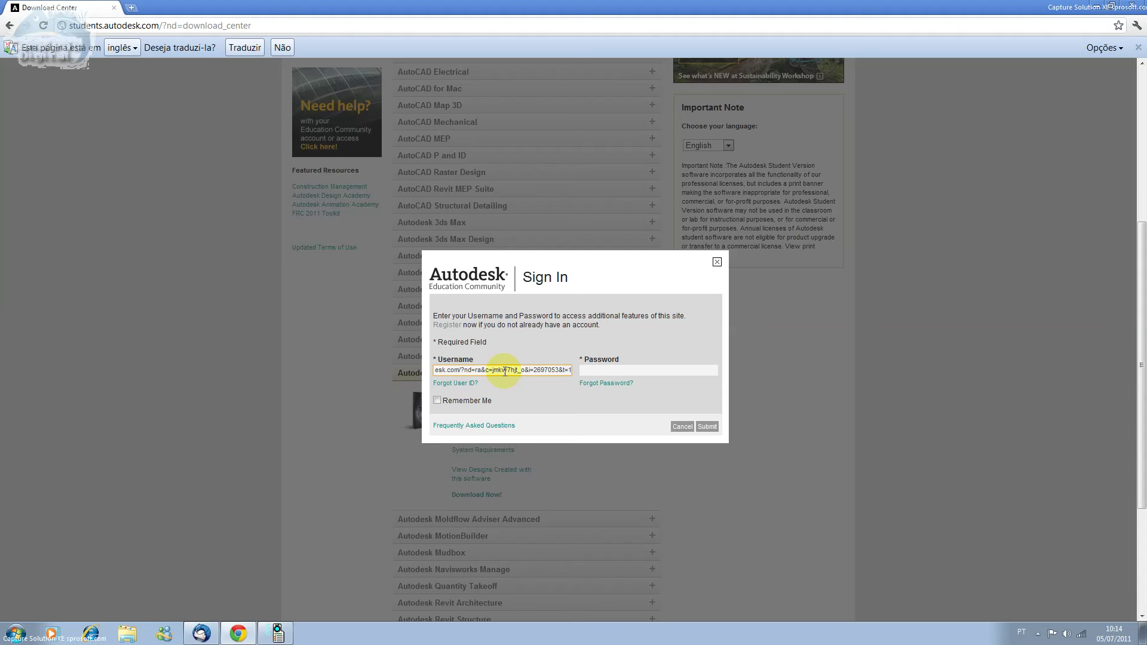
triple_click(504, 371)
key("BackSpace")
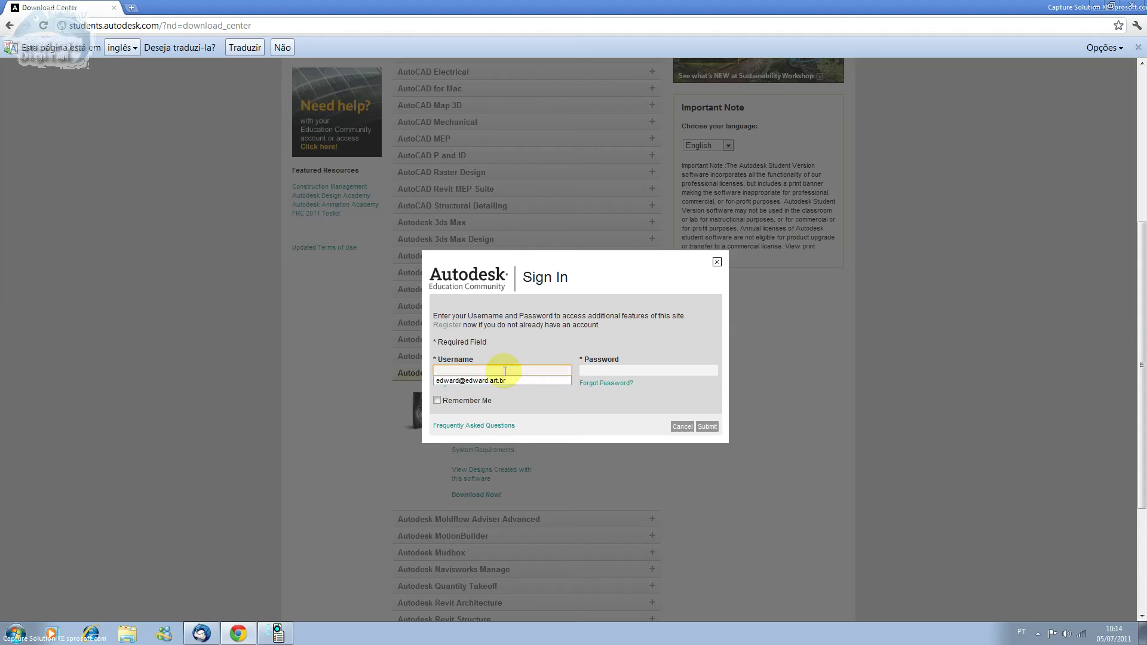
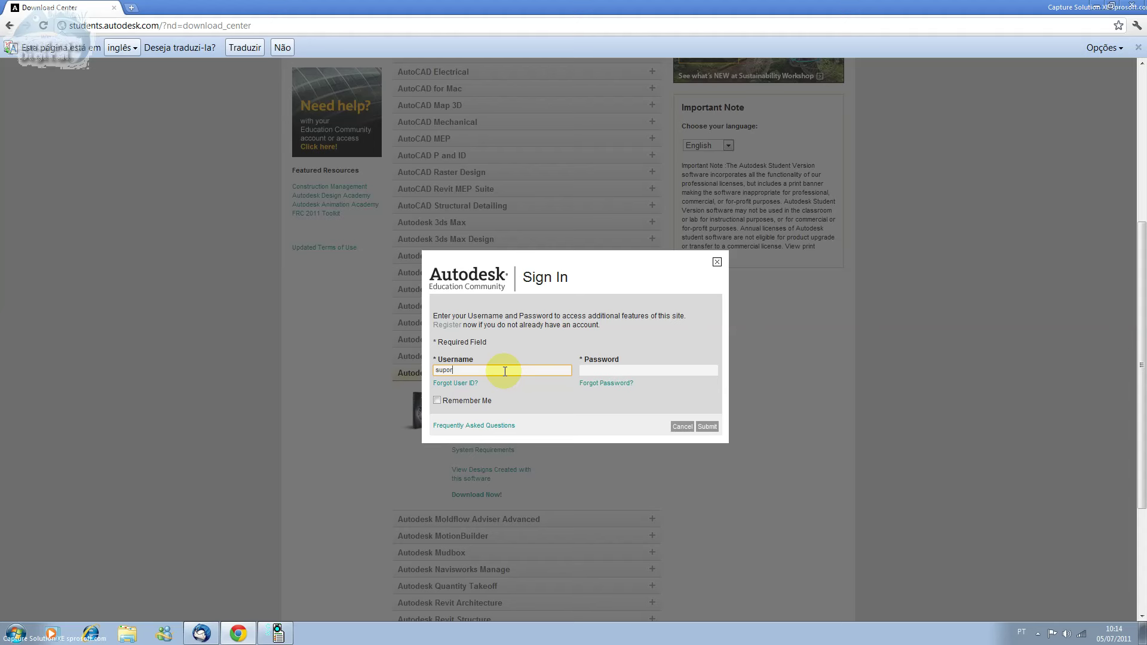
Enter the student account's e-mail and password and submit the sign-in.
key("Tab")
type("*")
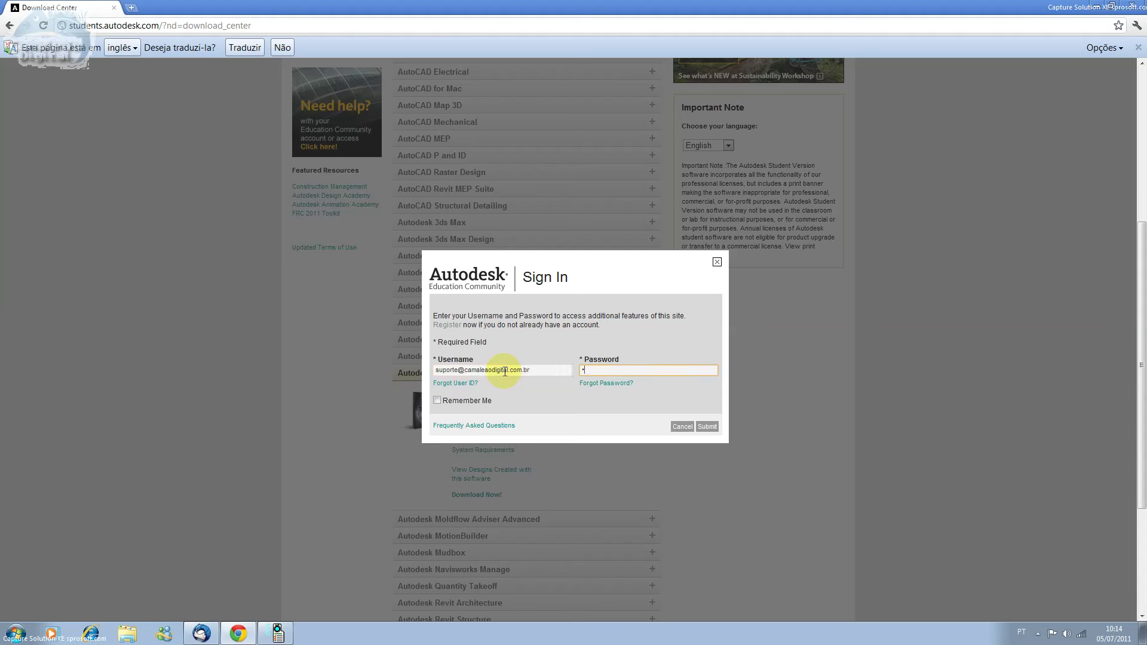
type("****")
key("ctrl+a")
type("**")
left_click(706, 426)
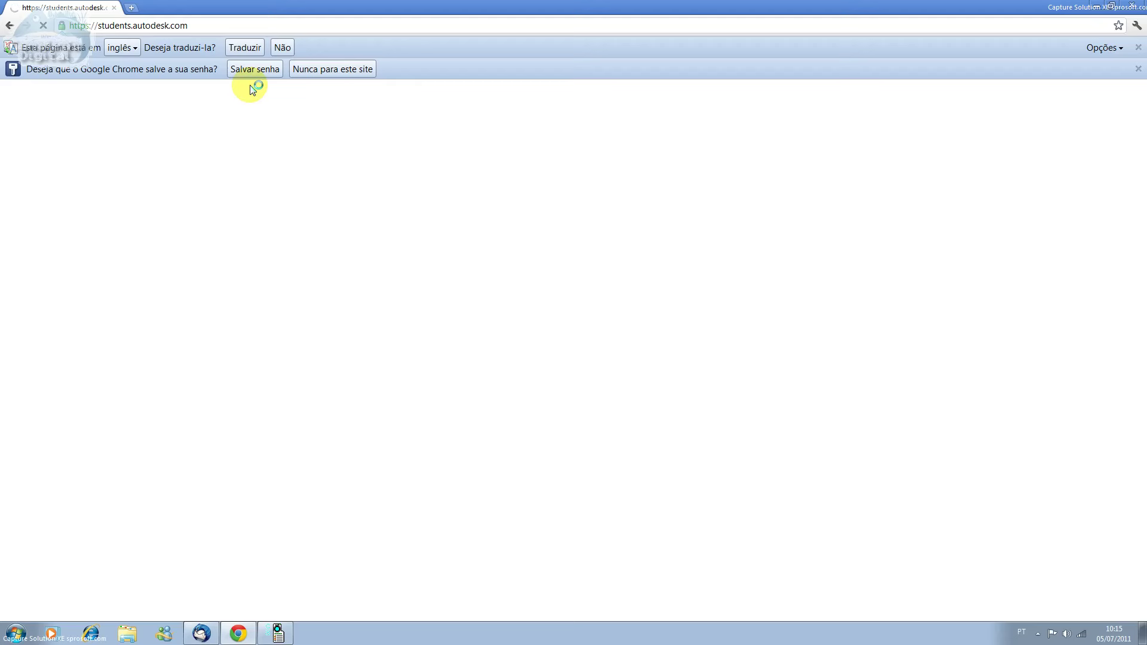
Decline saving the password, then pick Maya 2011, English, Windows 32bit and continue.
left_click(329, 69)
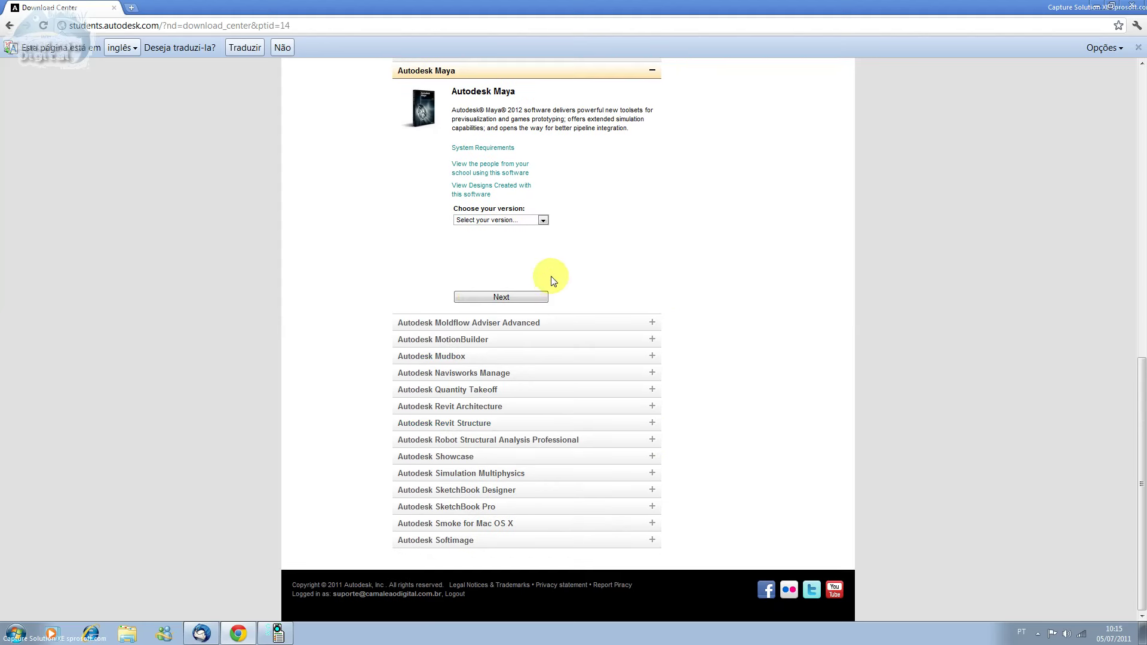
left_click(530, 221)
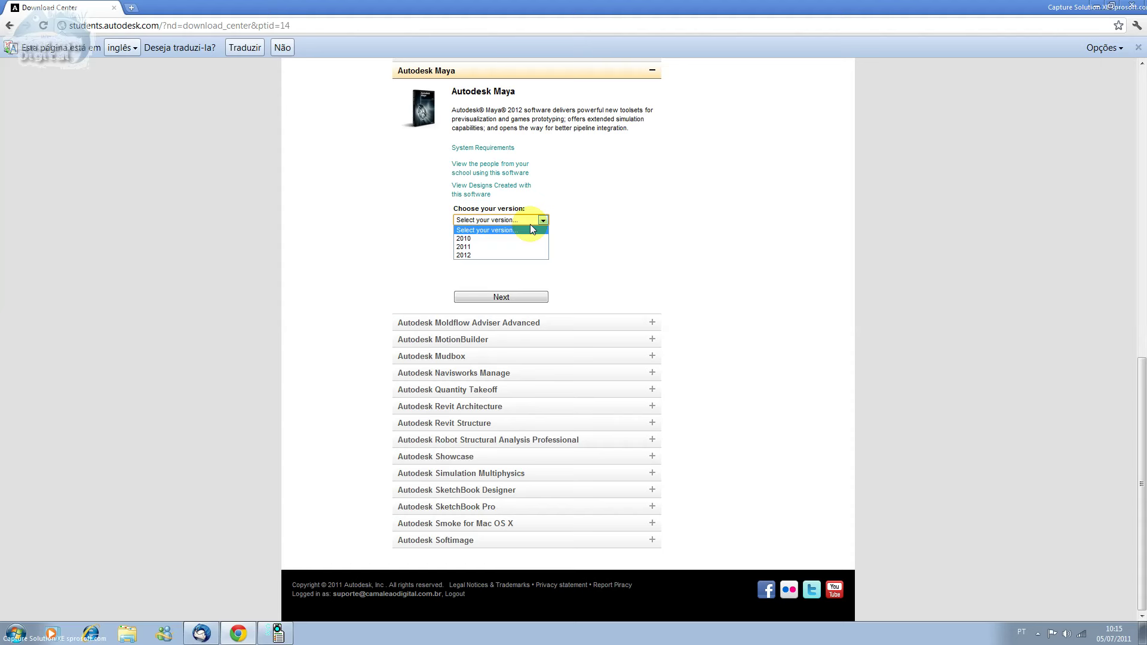
left_click(494, 246)
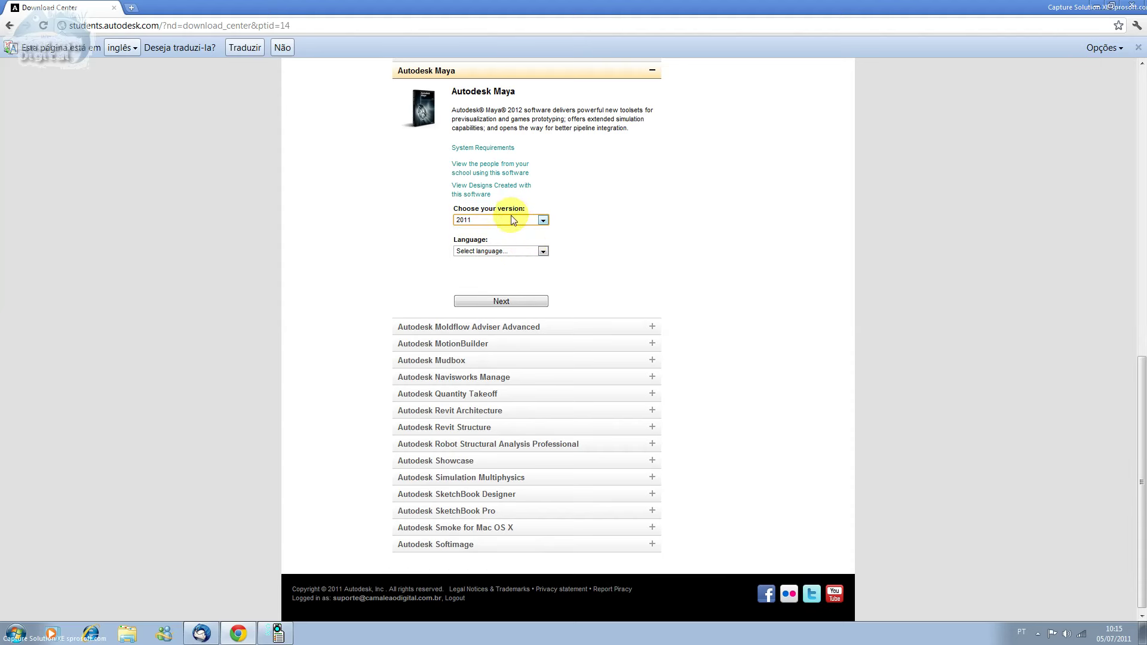
left_click(511, 221)
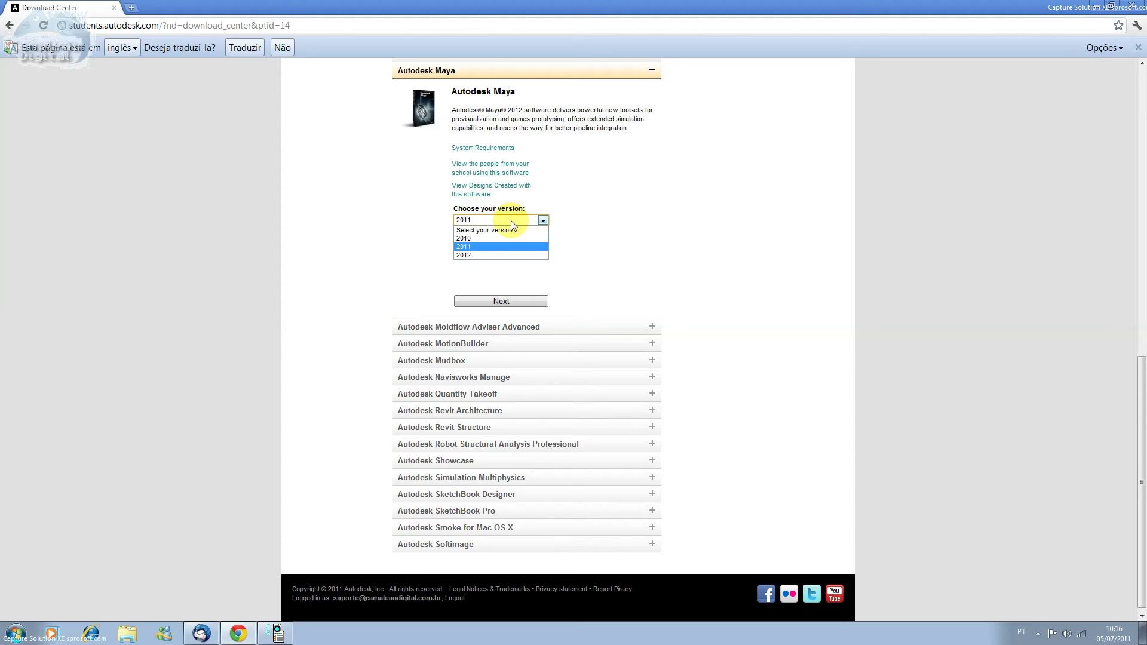
left_click(508, 246)
left_click(505, 251)
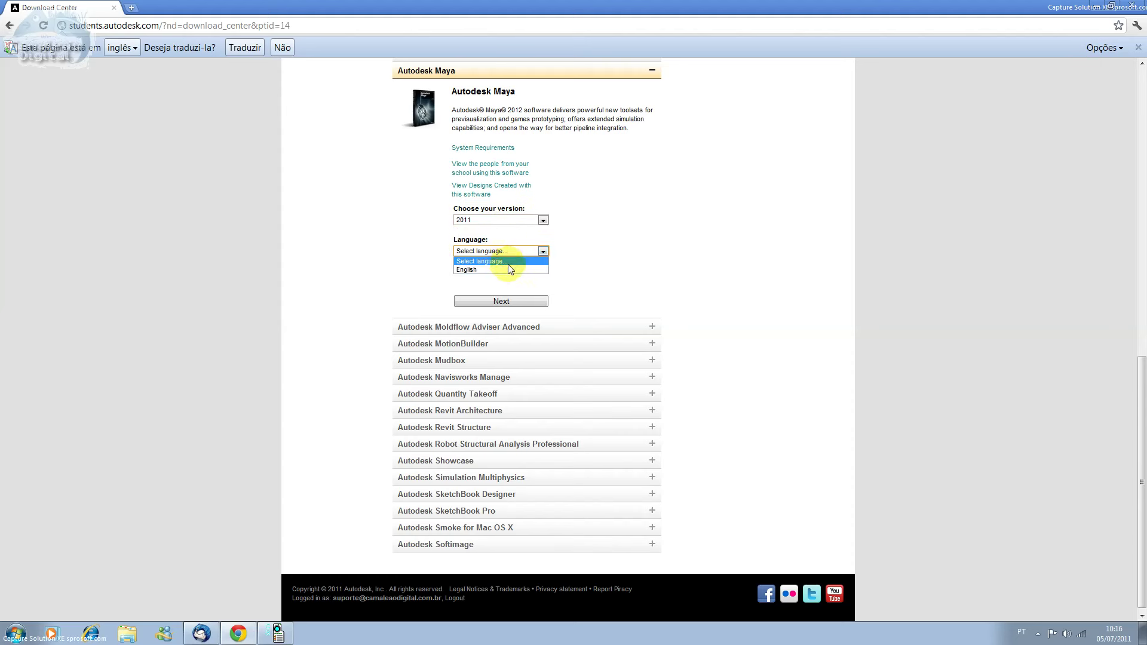
left_click(510, 270)
left_click(517, 283)
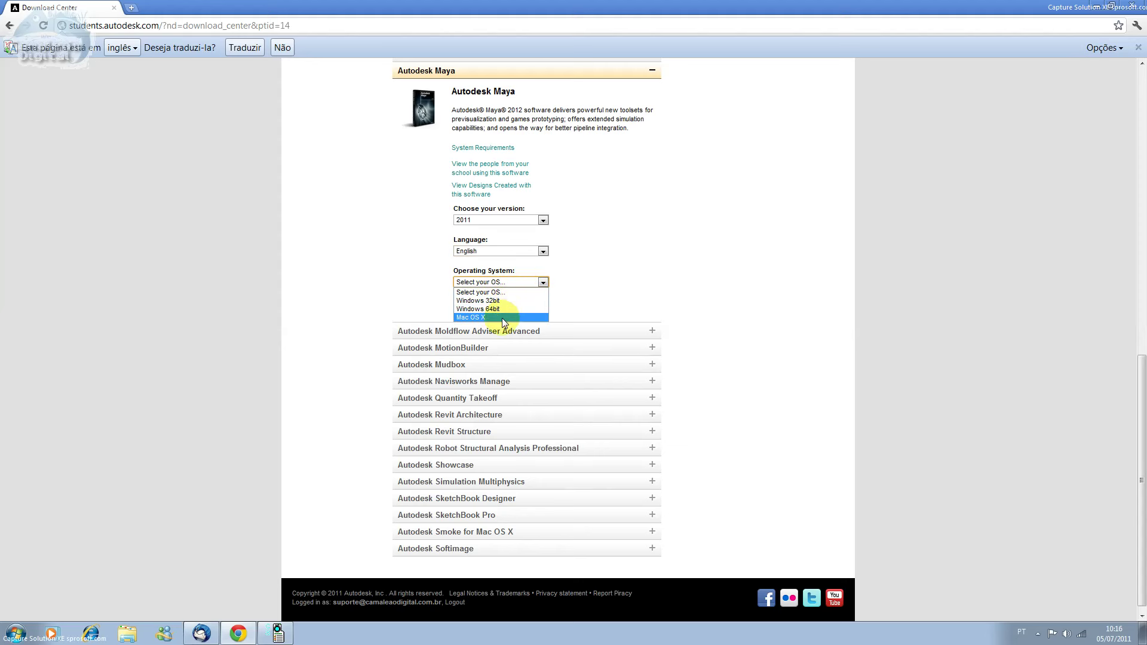
left_click(501, 301)
left_click(505, 304)
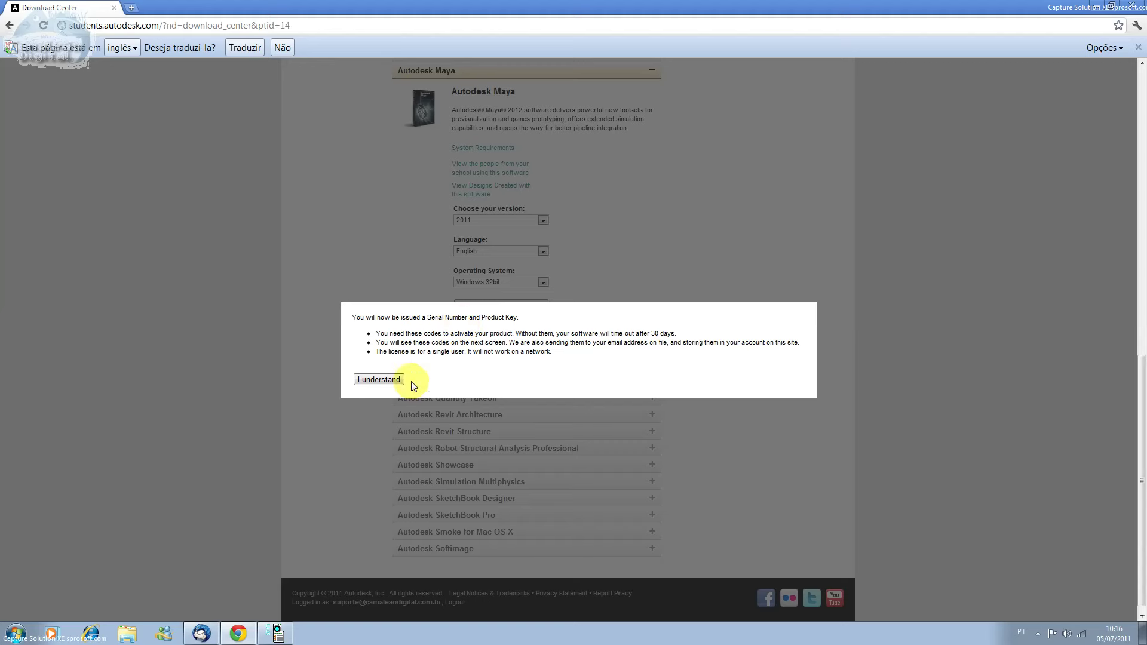
Acknowledge the serial-number notice, copy the Maya 2011 product key and start the installer download.
left_click(380, 380)
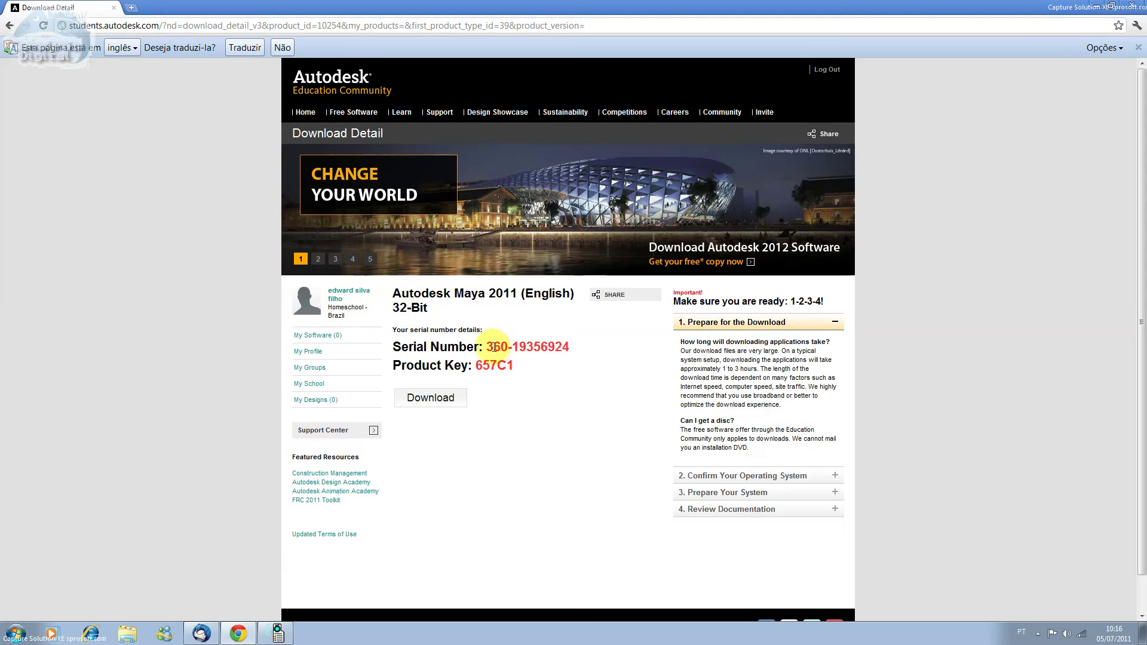
mouse_move(491, 347)
left_mouse_down()
mouse_move(570, 347)
mouse_move(485, 360)
left_mouse_up()
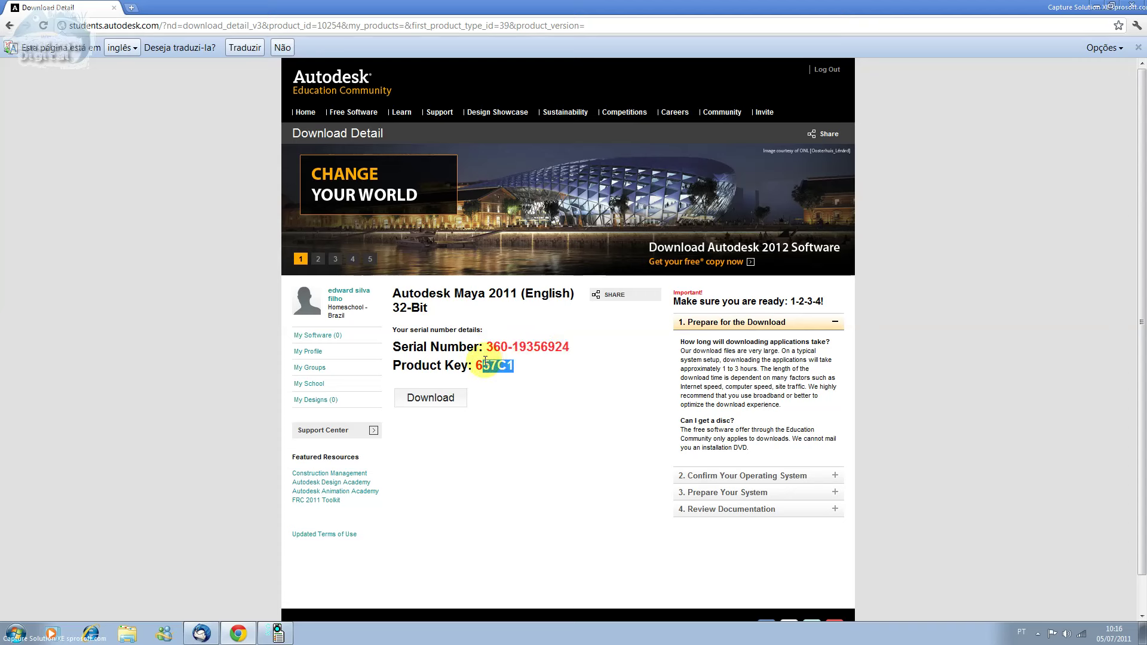
left_click(440, 397)
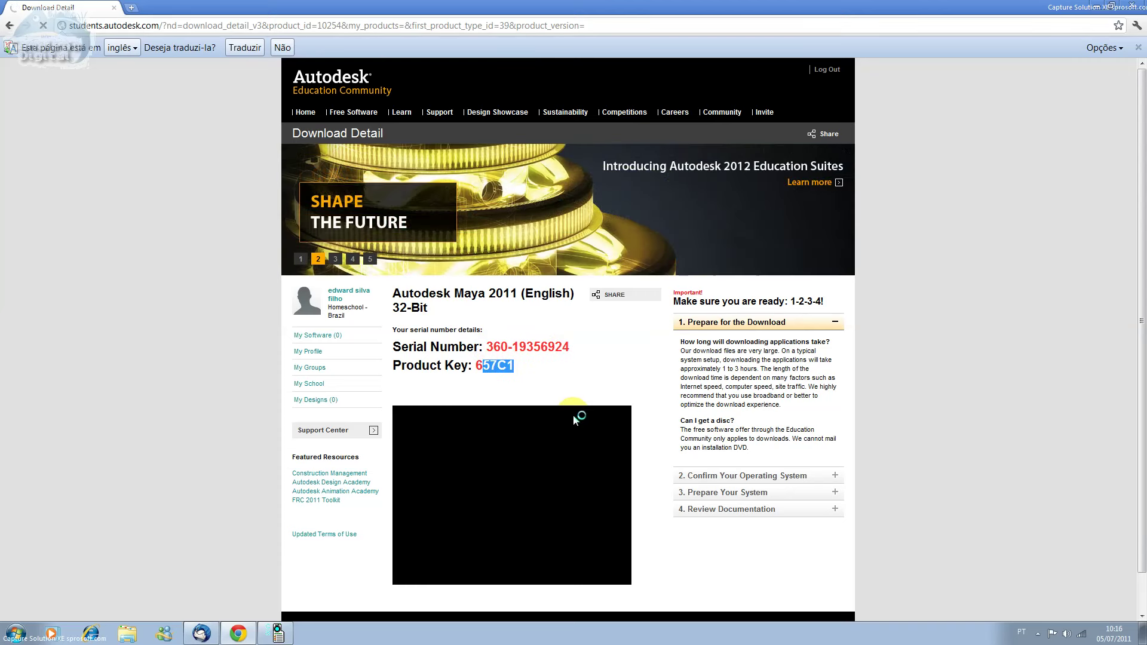
left_click(534, 377)
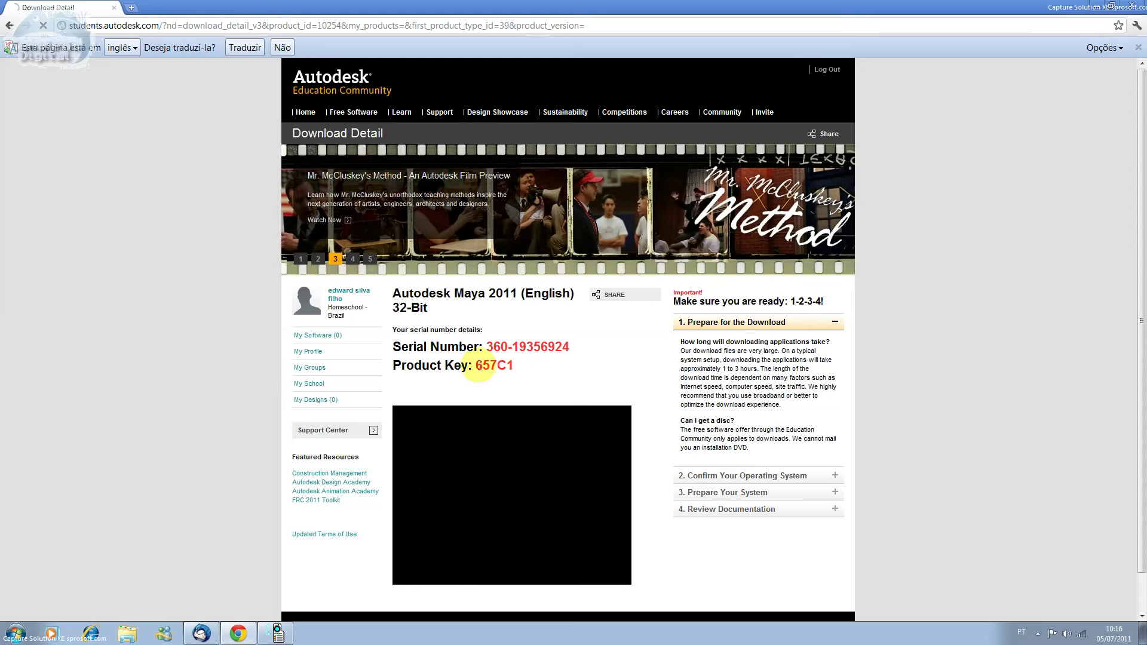
scroll(479, 365, "down", 1)
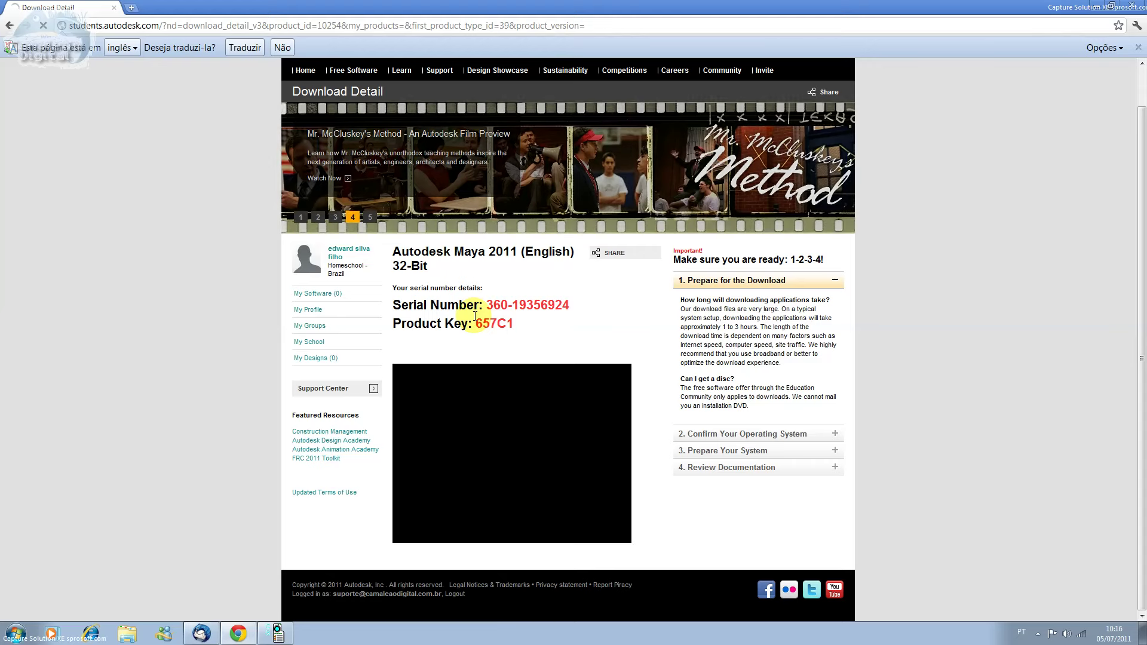
scroll(476, 318, "up", 1)
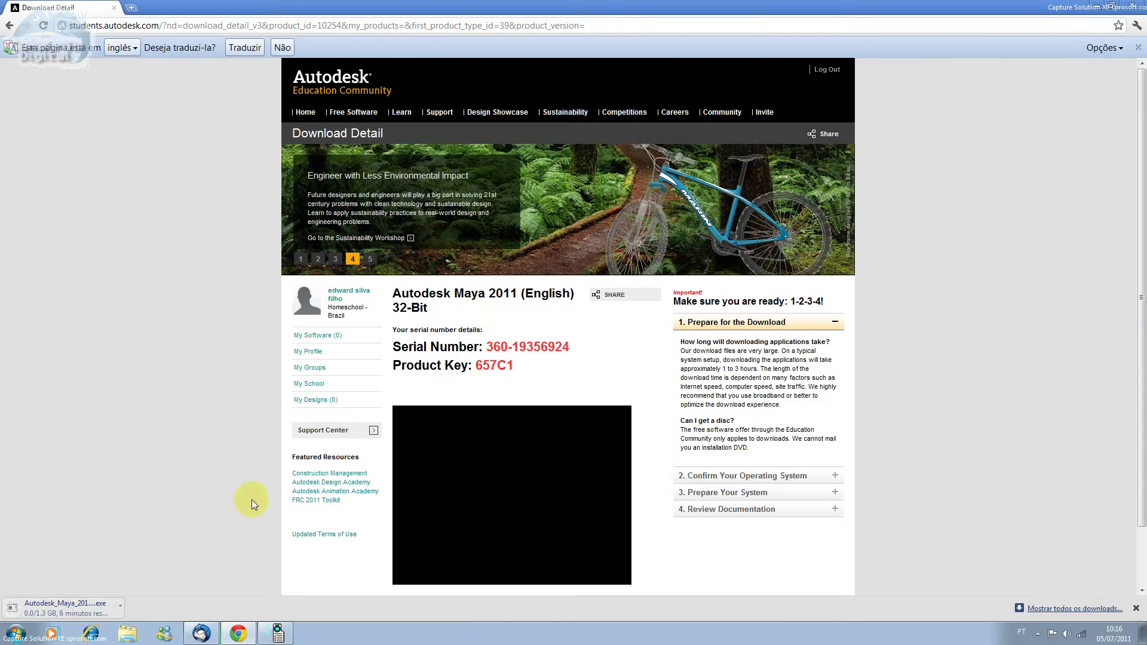
Open Chrome's full downloads list, clear finished entries, and restore the window from maximized.
left_click(1065, 609)
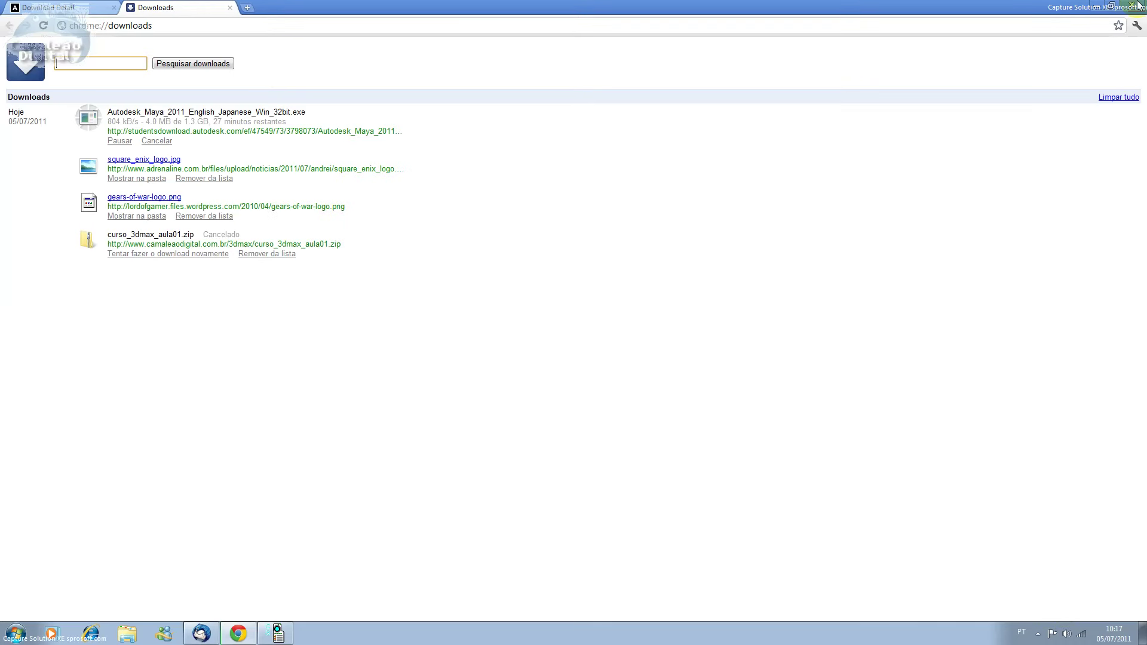
left_click(1118, 97)
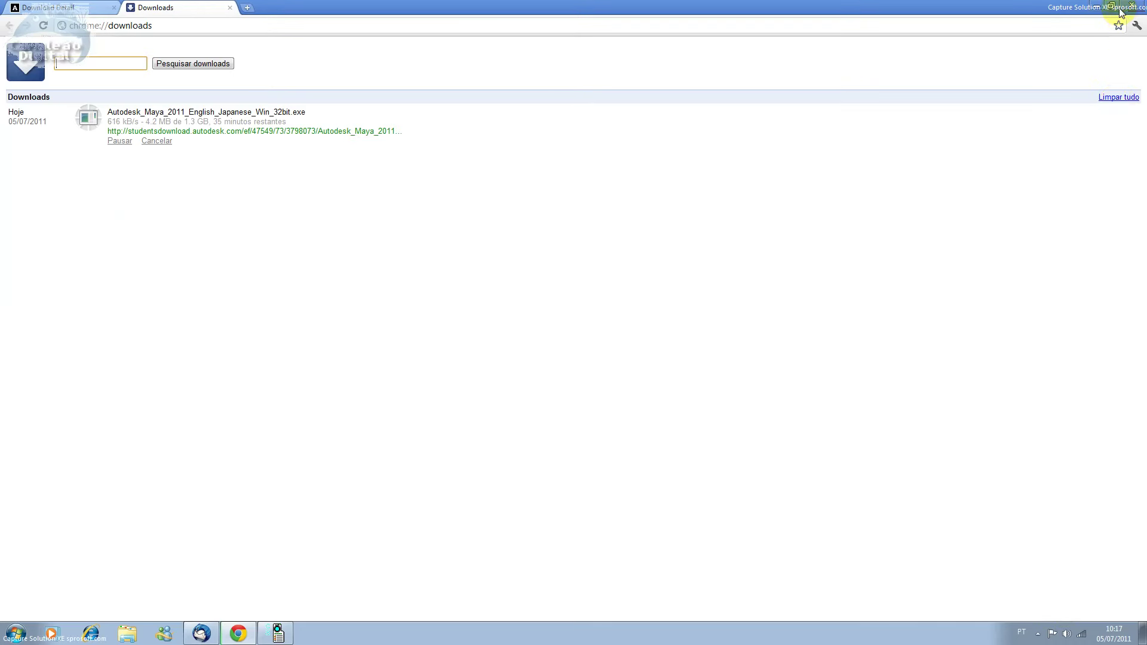
left_click(1115, 7)
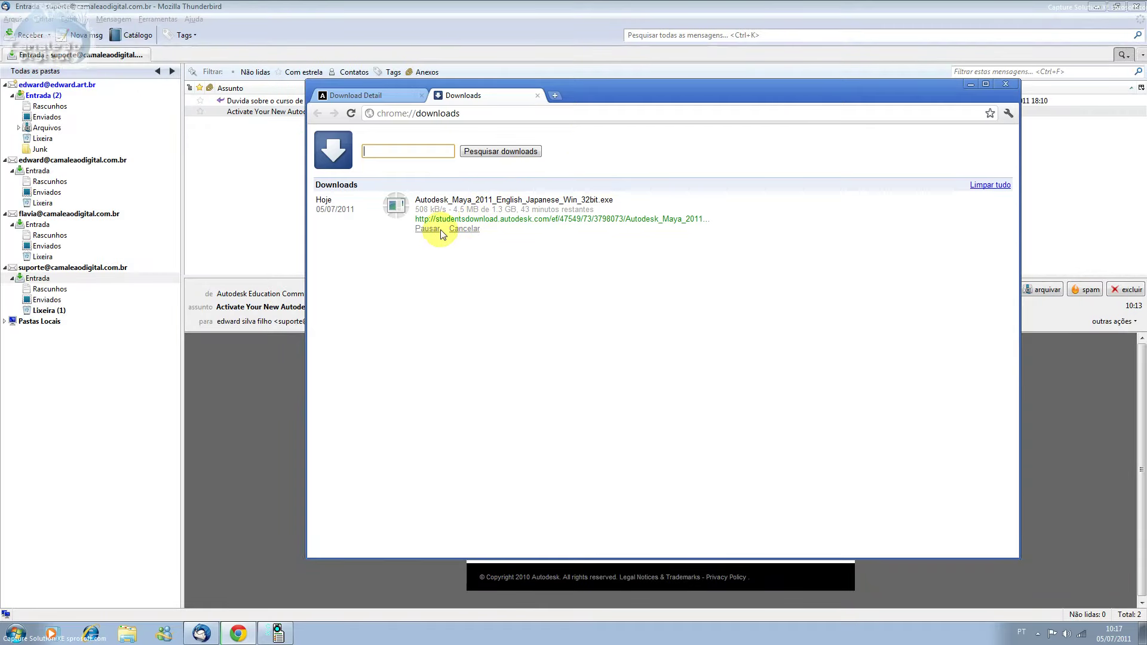
mouse_move(448, 210)
left_mouse_down()
mouse_move(502, 196)
mouse_move(596, 209)
left_mouse_up()
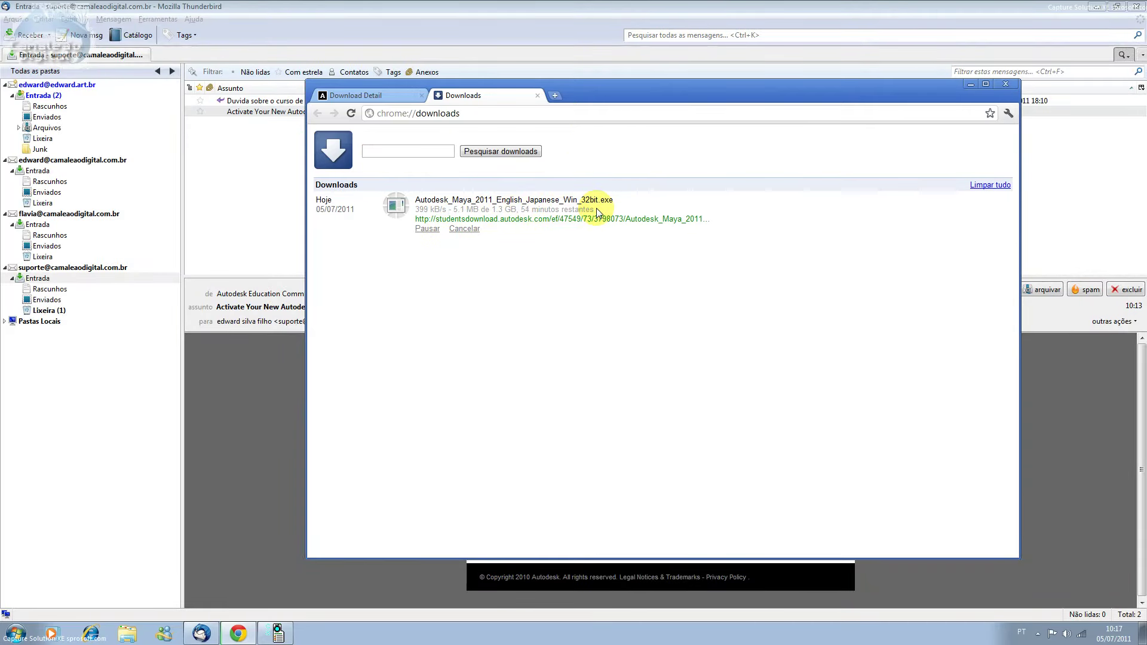